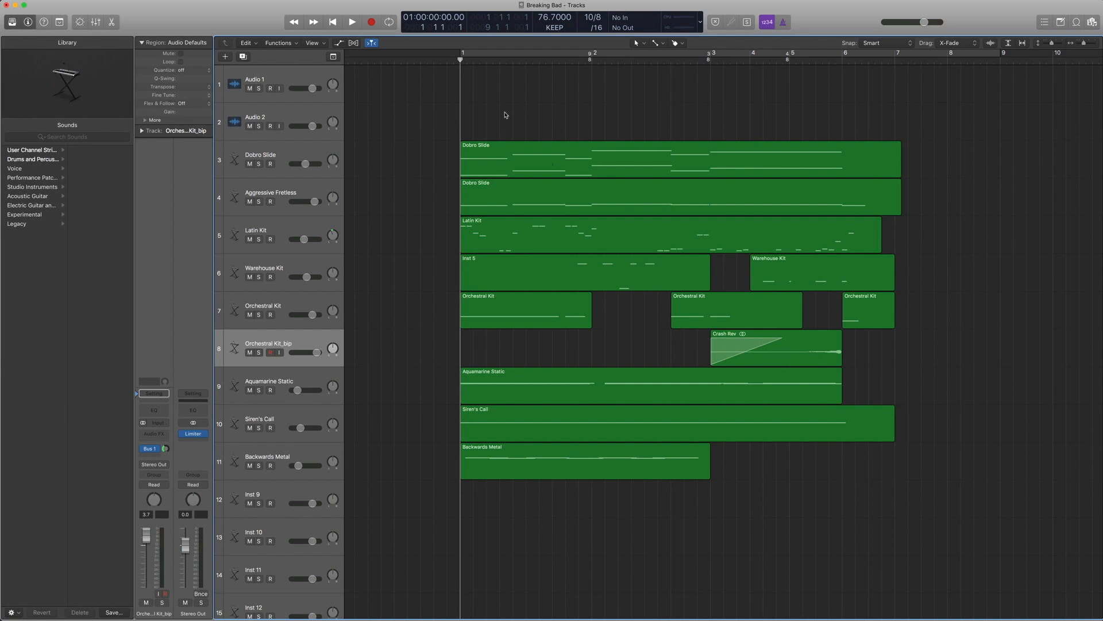
- Play the full arrangement from the beginning, then return the playhead to bar 1
key(space)
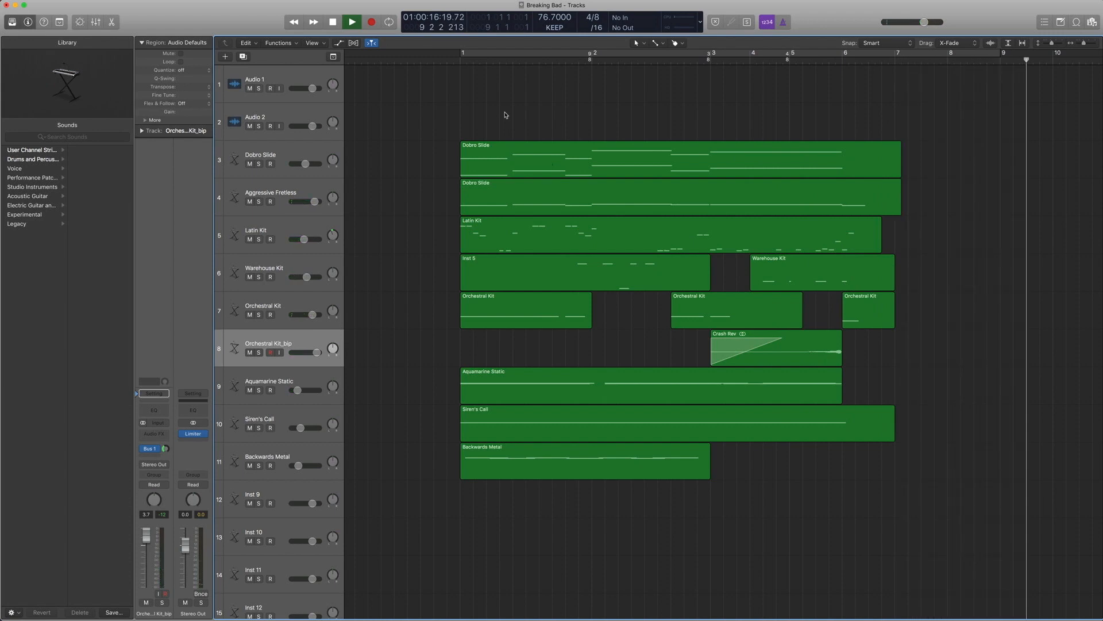
key(space)
scroll(517, 166, left, 10)
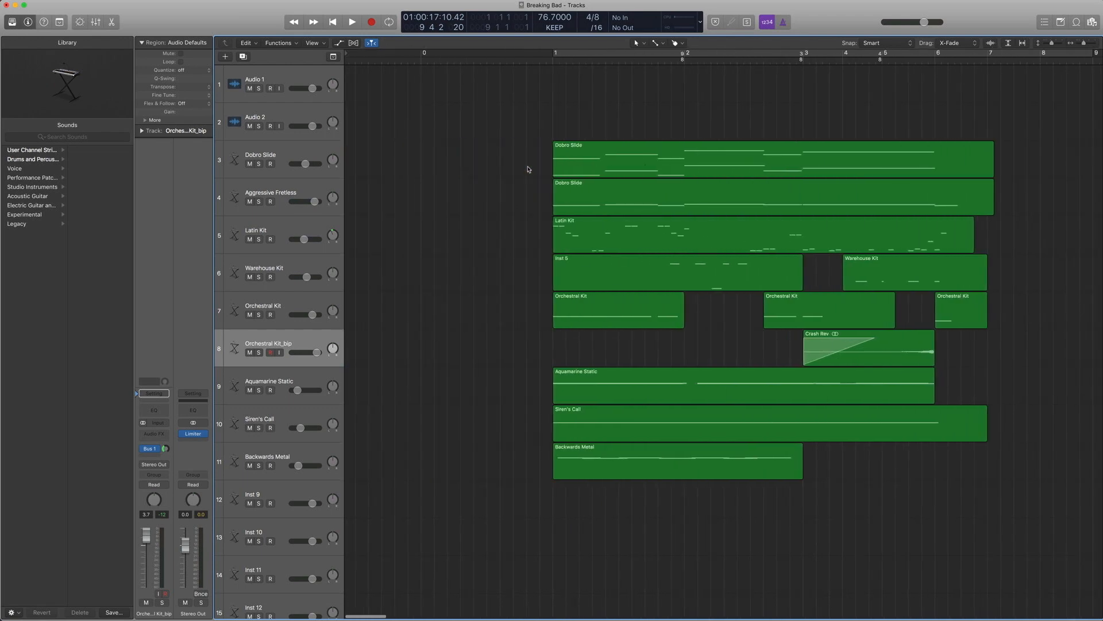
key(Return)
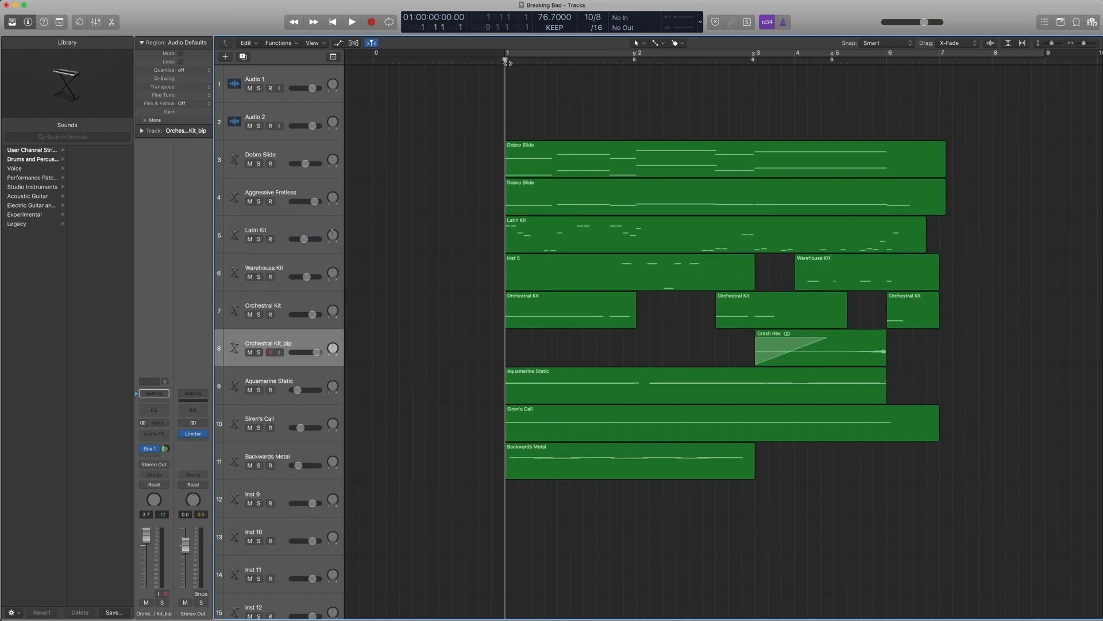
scroll(425, 143, right, 2)
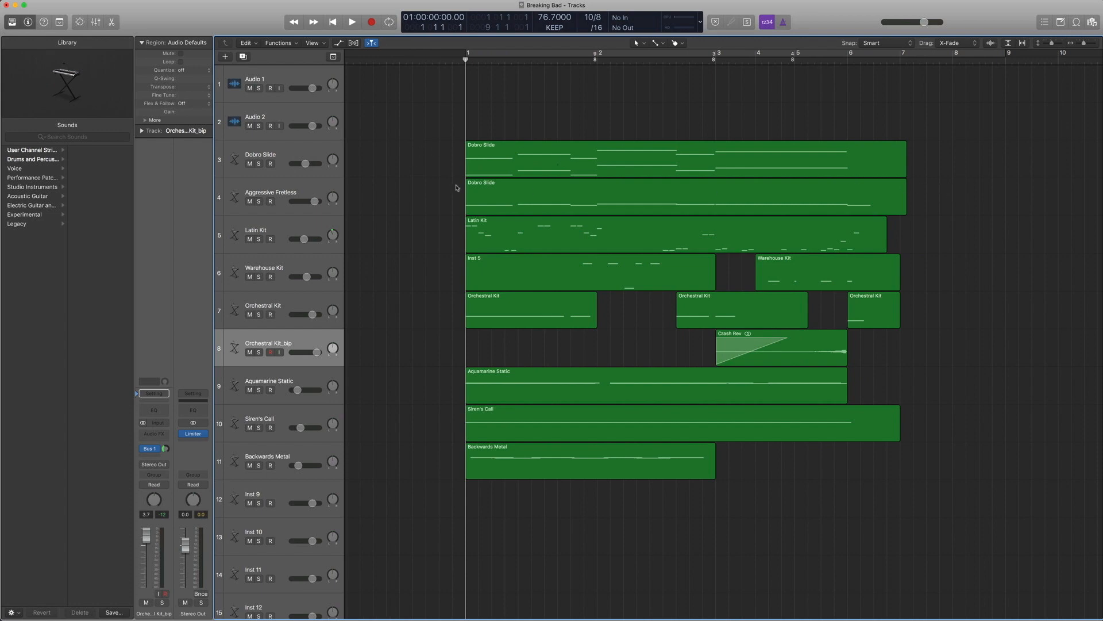
- Select the Dobro Slide track and show where its EXS24 instrument sits among the factory guitar sounds
click(306, 156)
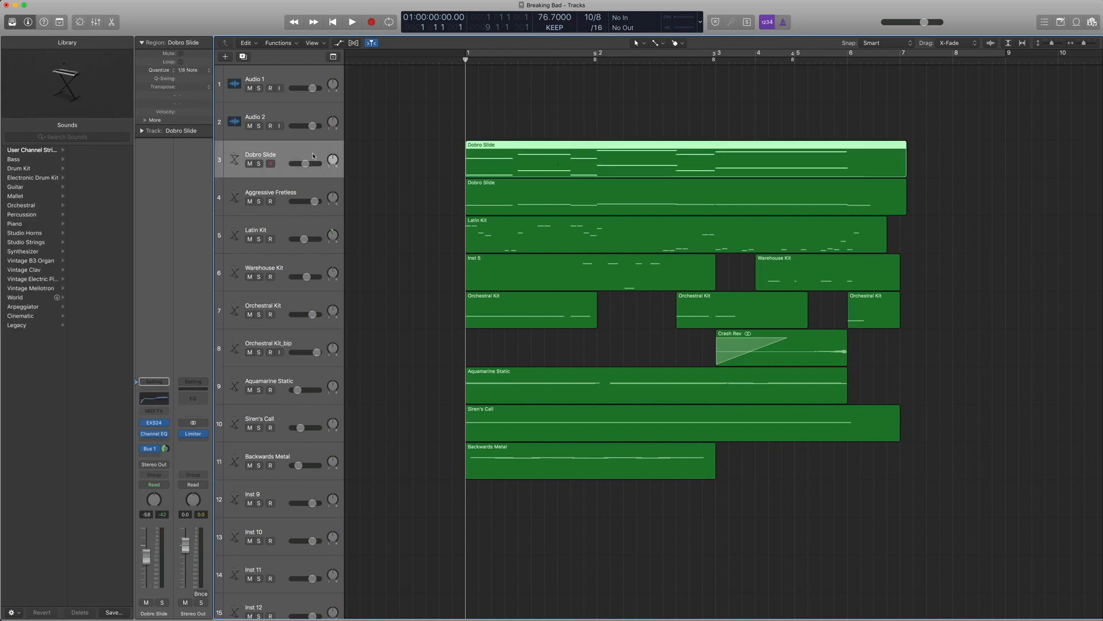
click(136, 425)
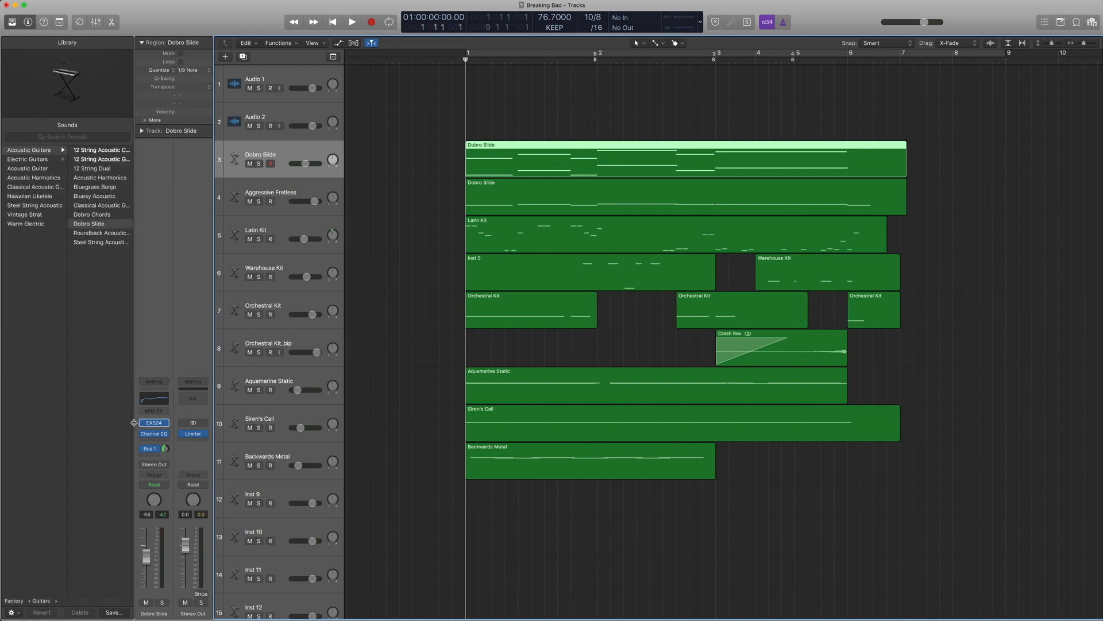
scroll(57, 219, right, 3)
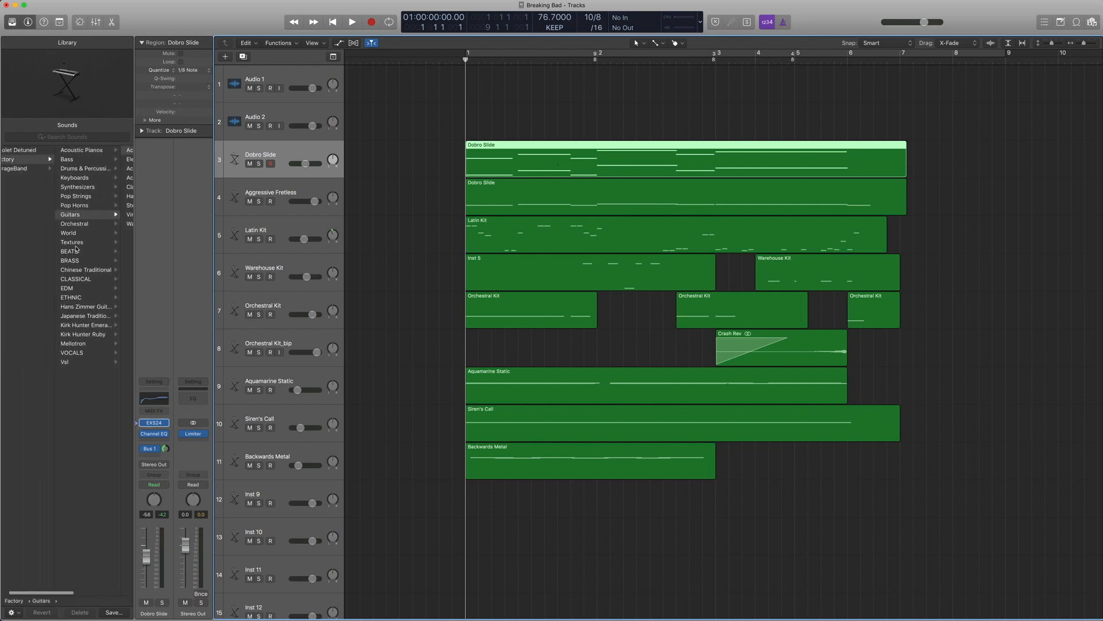
scroll(58, 219, right, 5)
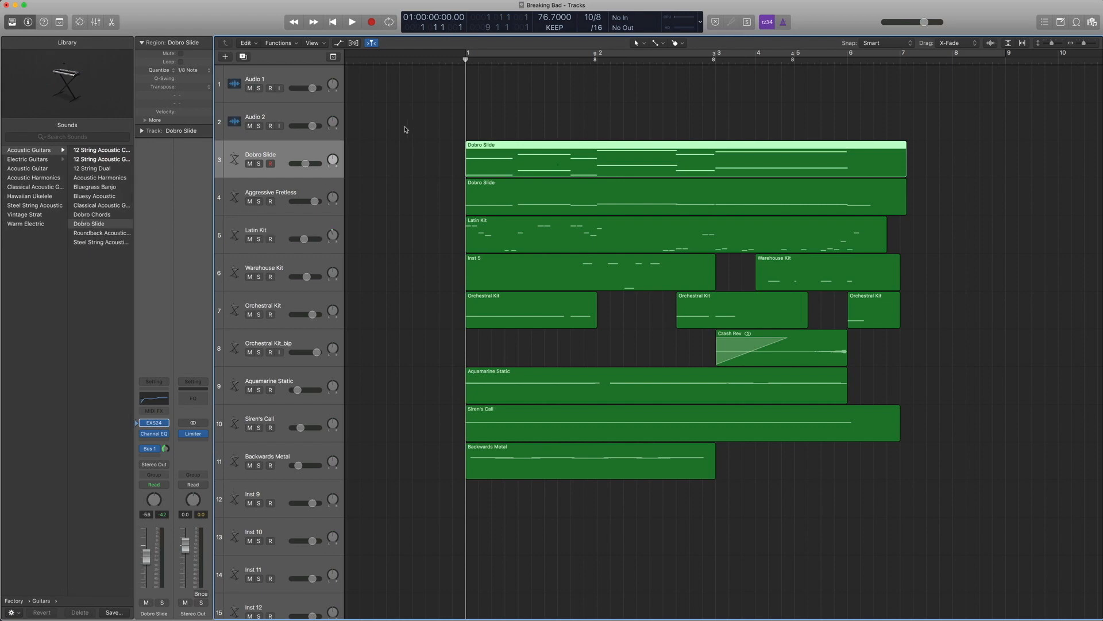
- Open the Dobro Slide track's region in the Piano Roll and audition its F2 and D2 notes in bar 1
double_click(502, 163)
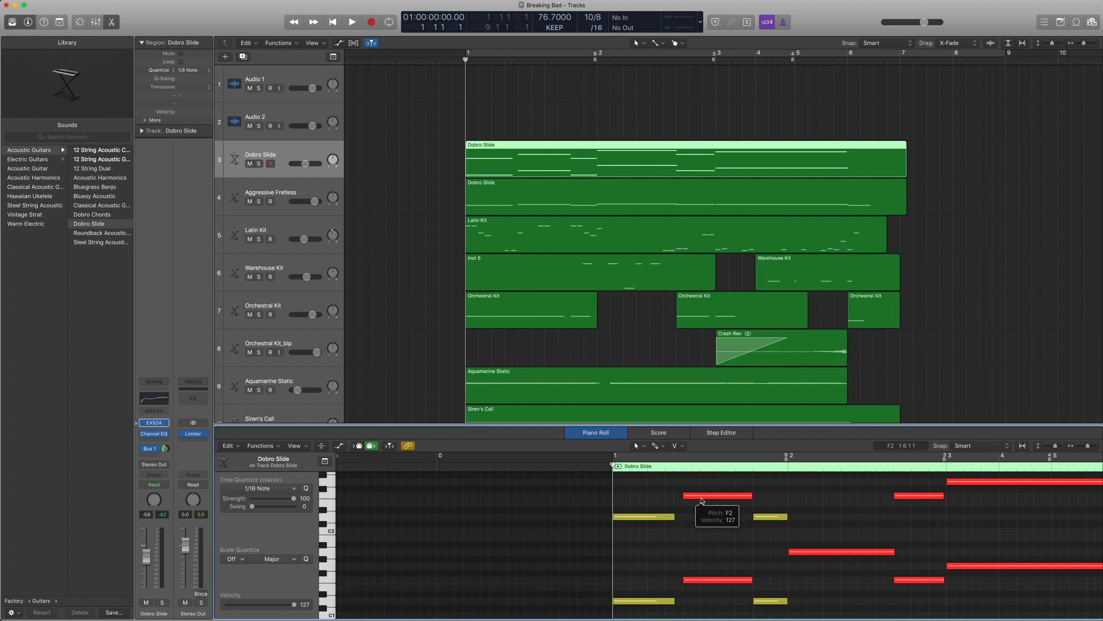
click(701, 497)
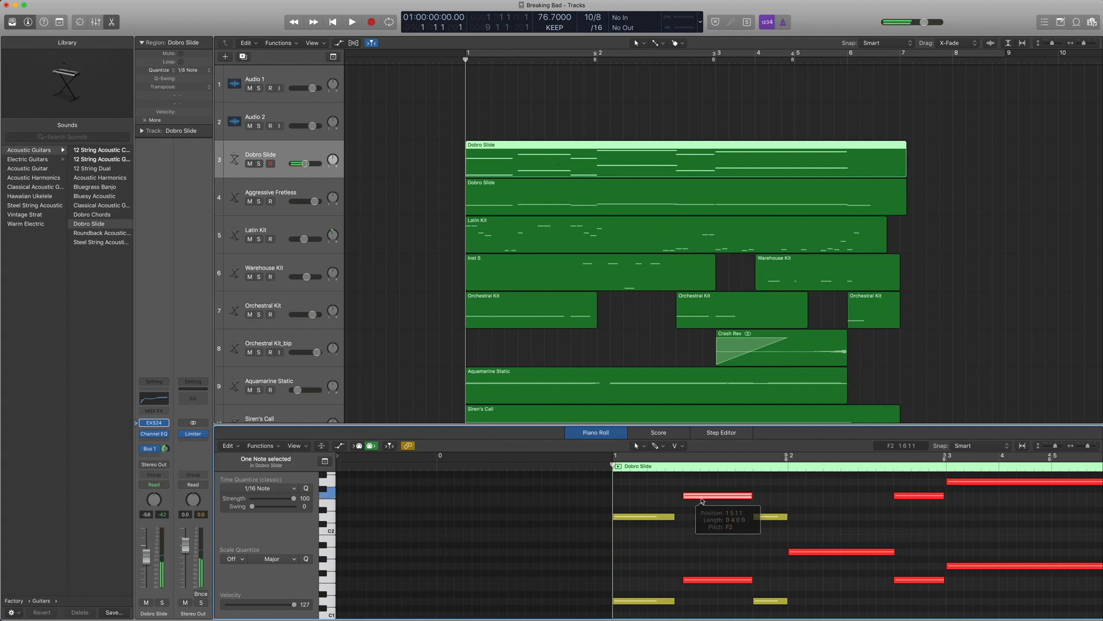
click(655, 517)
scroll(655, 523, up, 1)
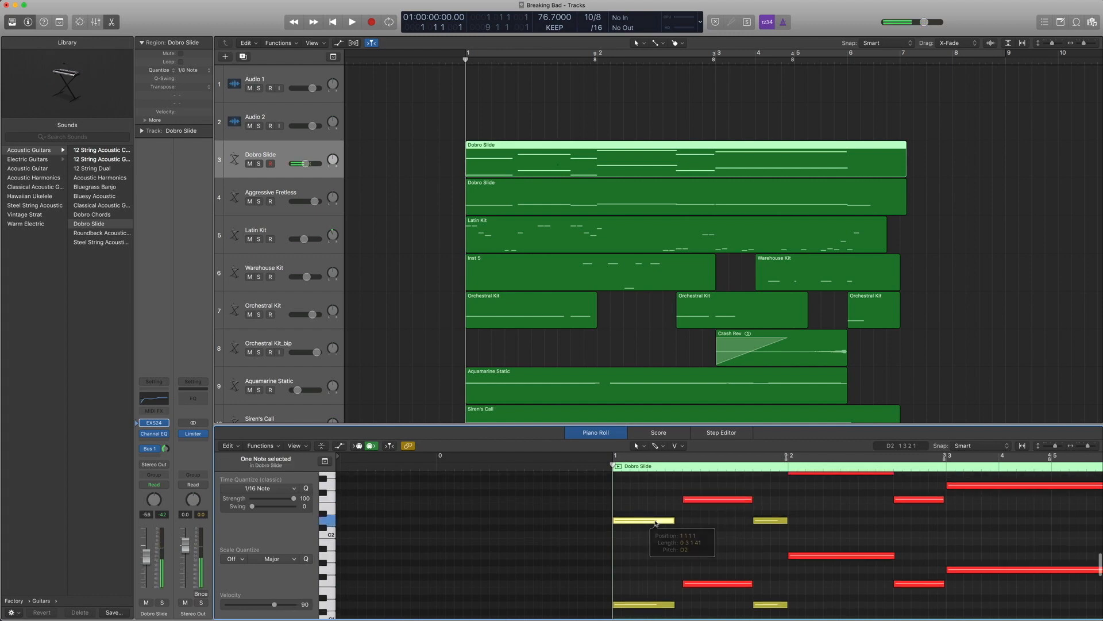
scroll(669, 520, down, 2)
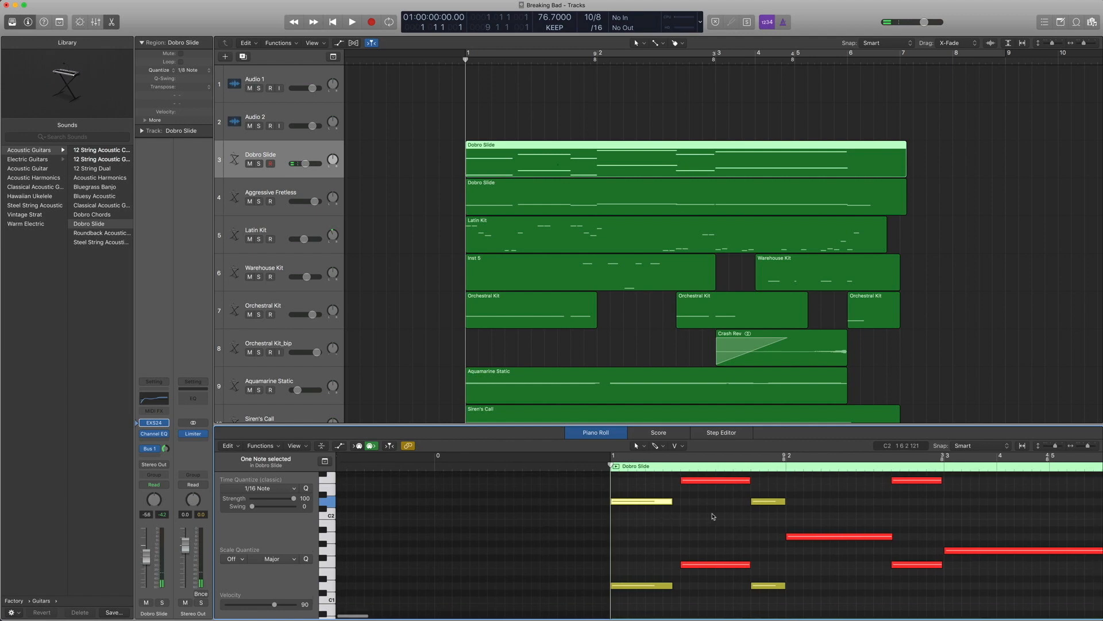
scroll(715, 516, up, 3)
scroll(739, 517, right, 4)
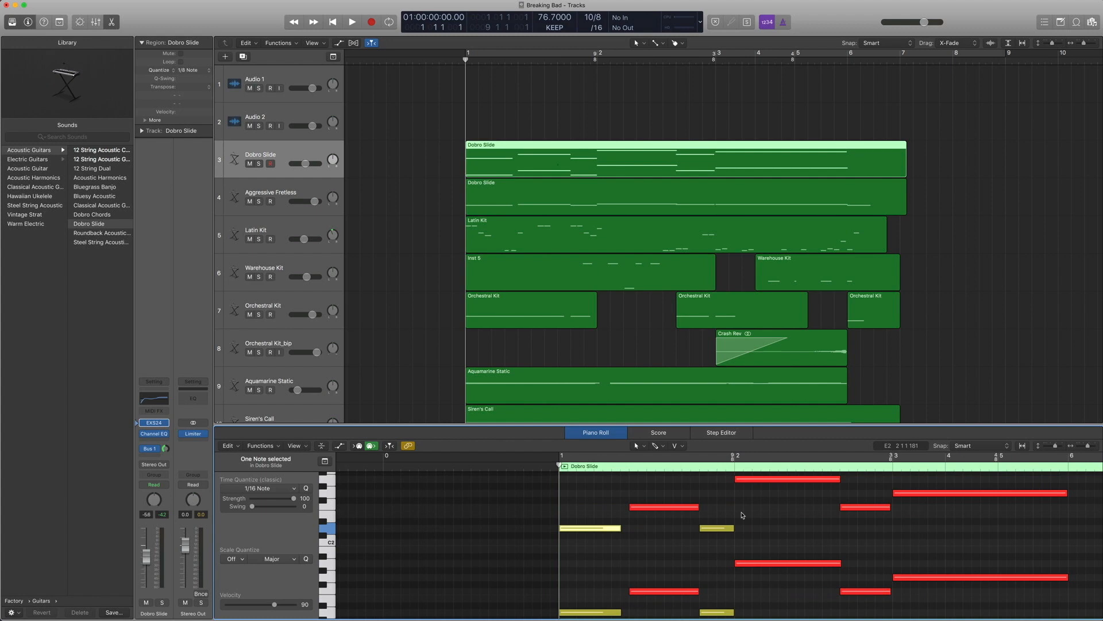
- Solo the Dobro Slide region, listen to it from bar 1, and return the playhead to the start
key(ctrl+s)
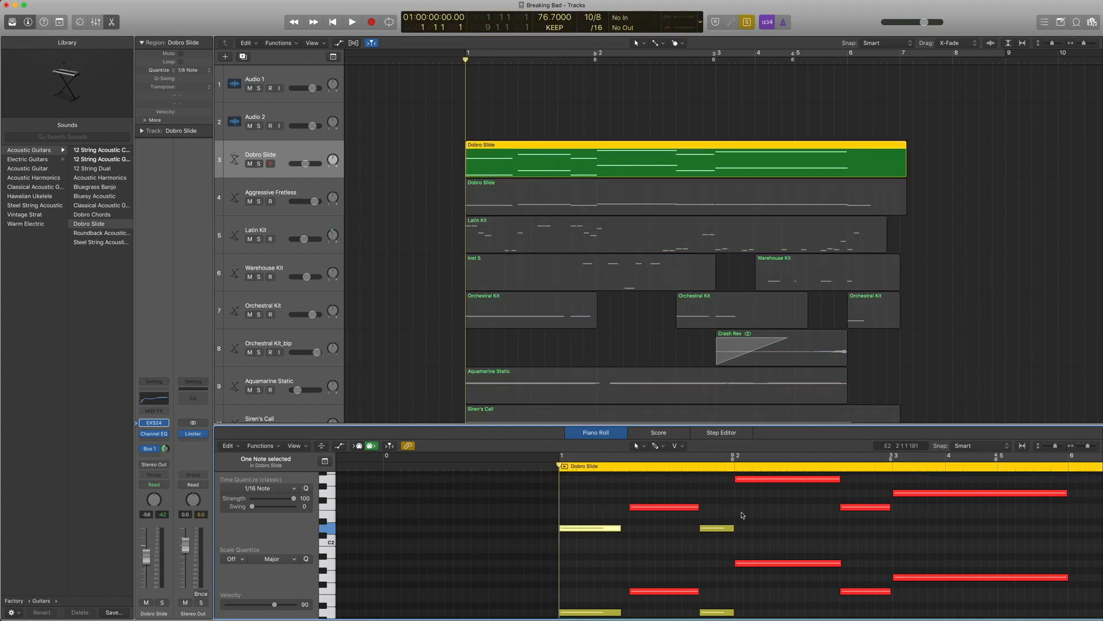
key(space)
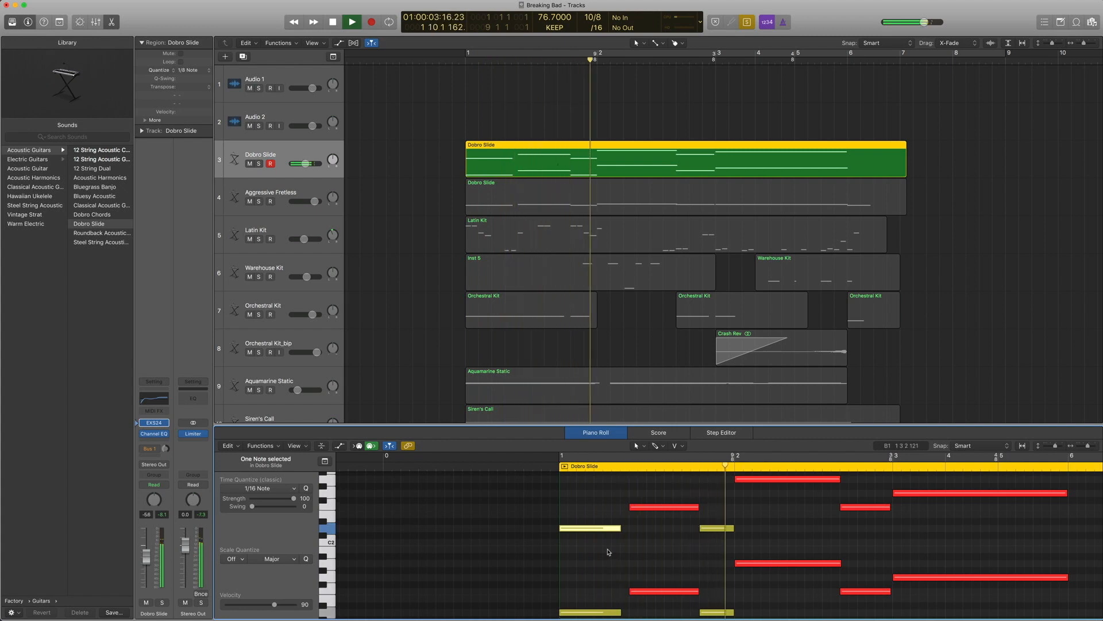
scroll(610, 552, right, 1)
scroll(612, 551, right, 1)
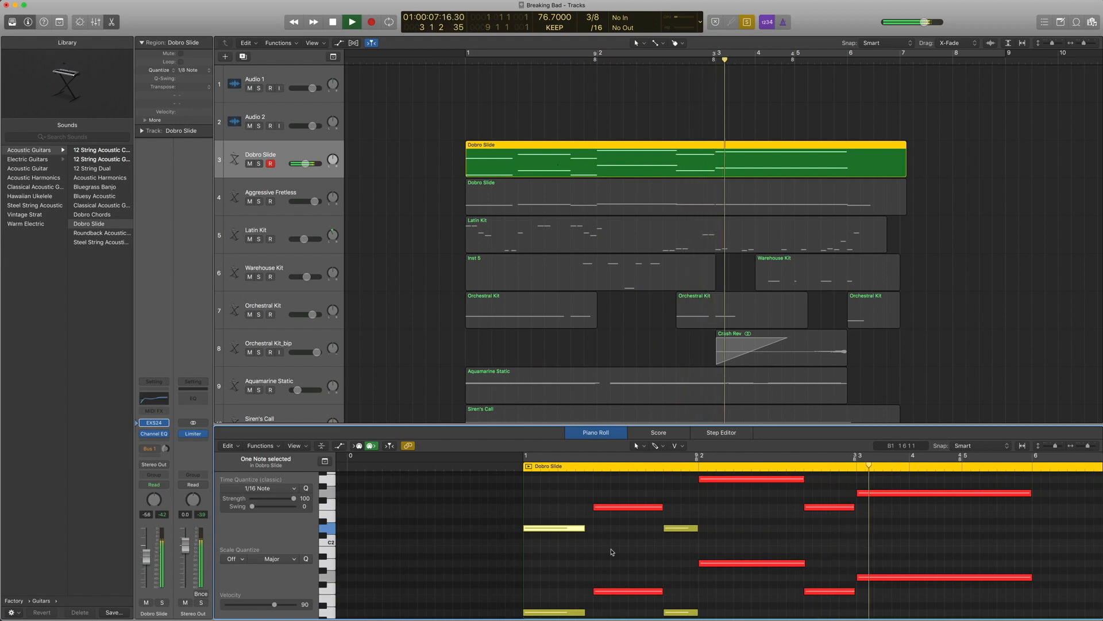
key(space)
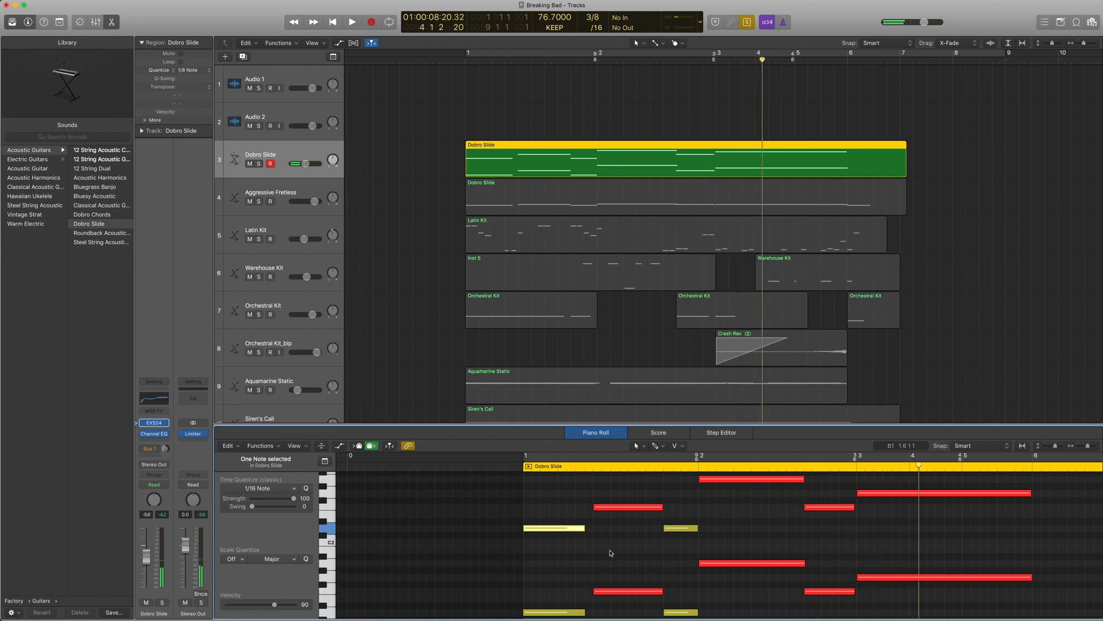
key(comma)
key(comma)
key(comma)
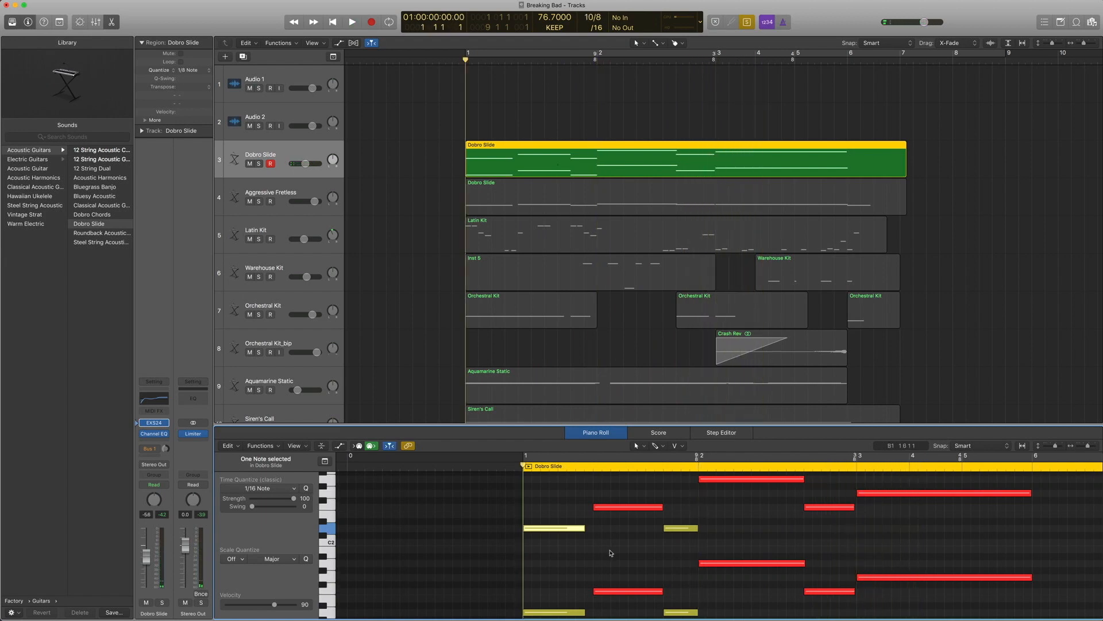
scroll(611, 553, down, 2)
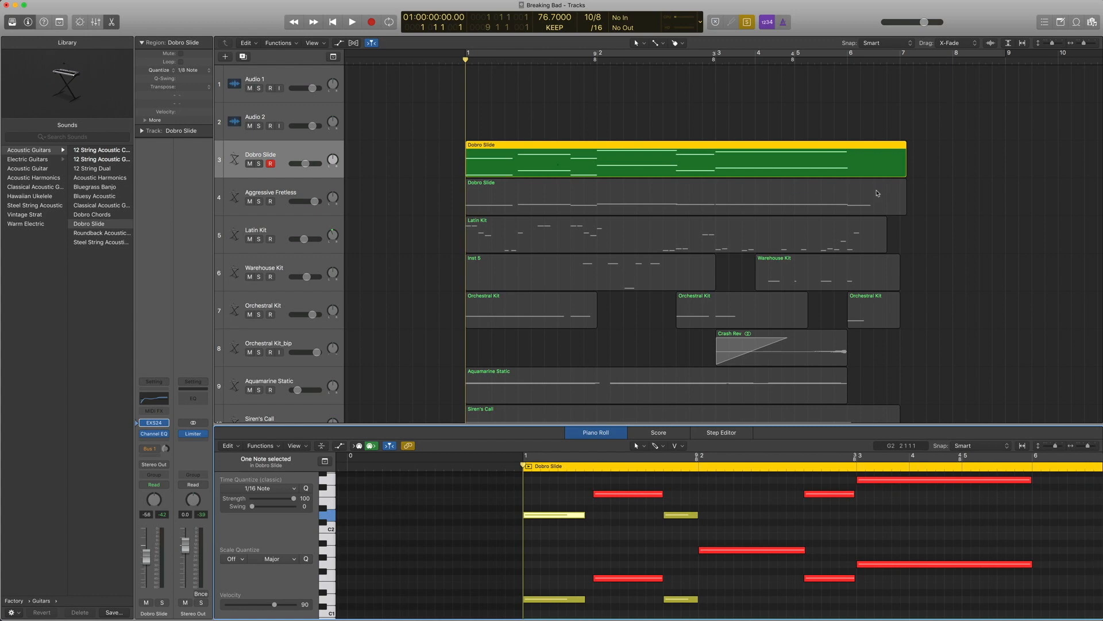
- Show the Dobro Slide region's MIDI event list and play bar 1, inspecting the pitch bend data near the end of the bar
click(1045, 23)
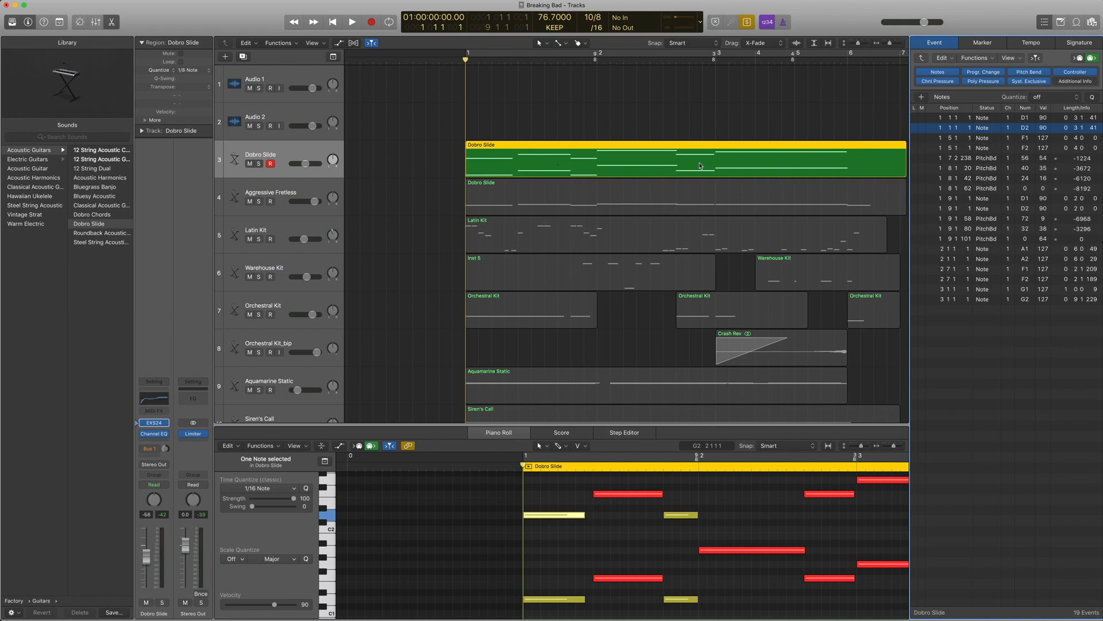
key(space)
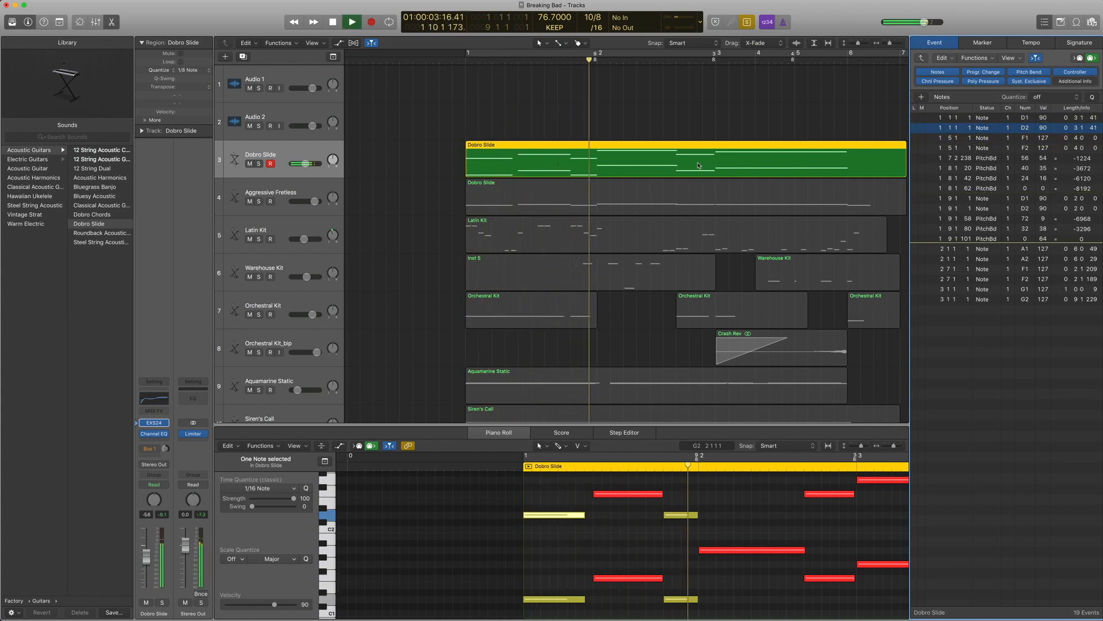
key(space)
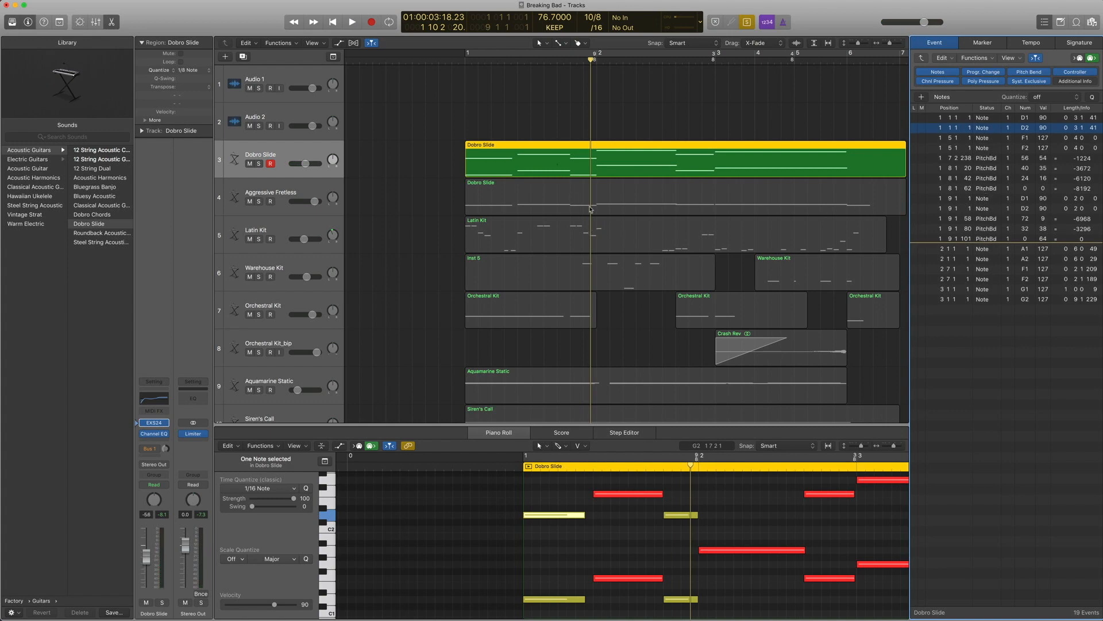
drag(540, 130, 606, 199)
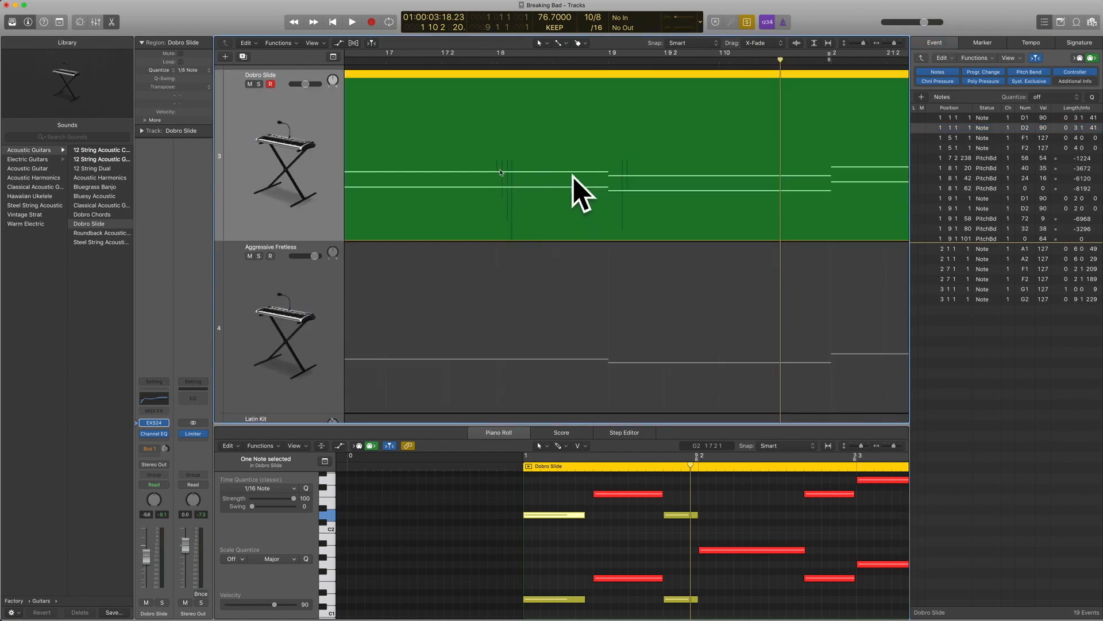
click(603, 196)
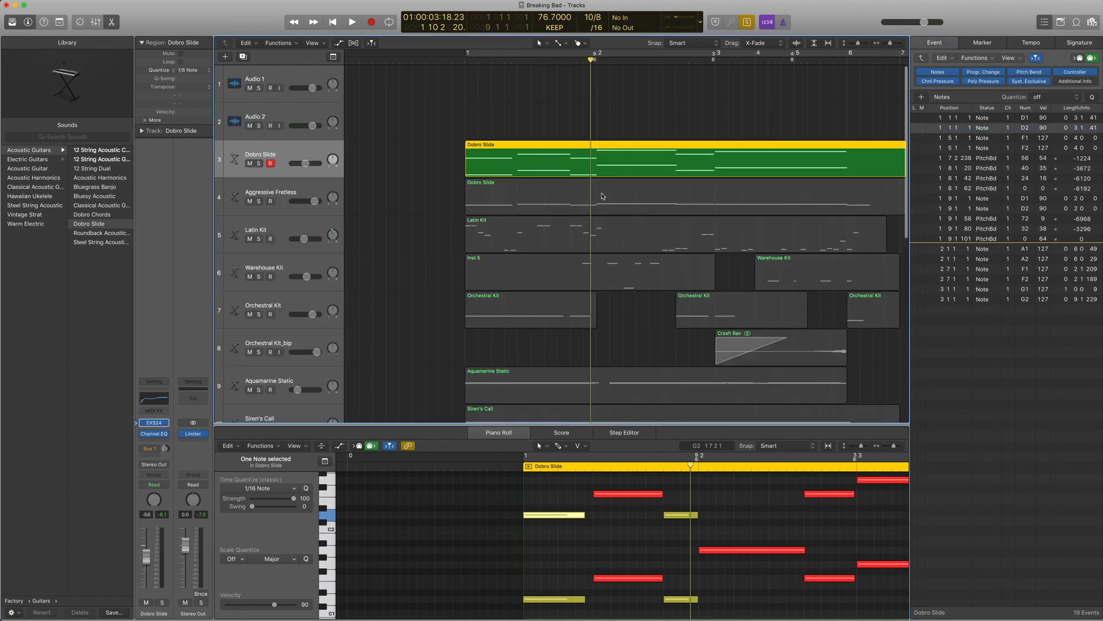
- Review the Dobro Slide region's remaining notes through its end and close the Piano Roll
scroll(736, 488, right, 10)
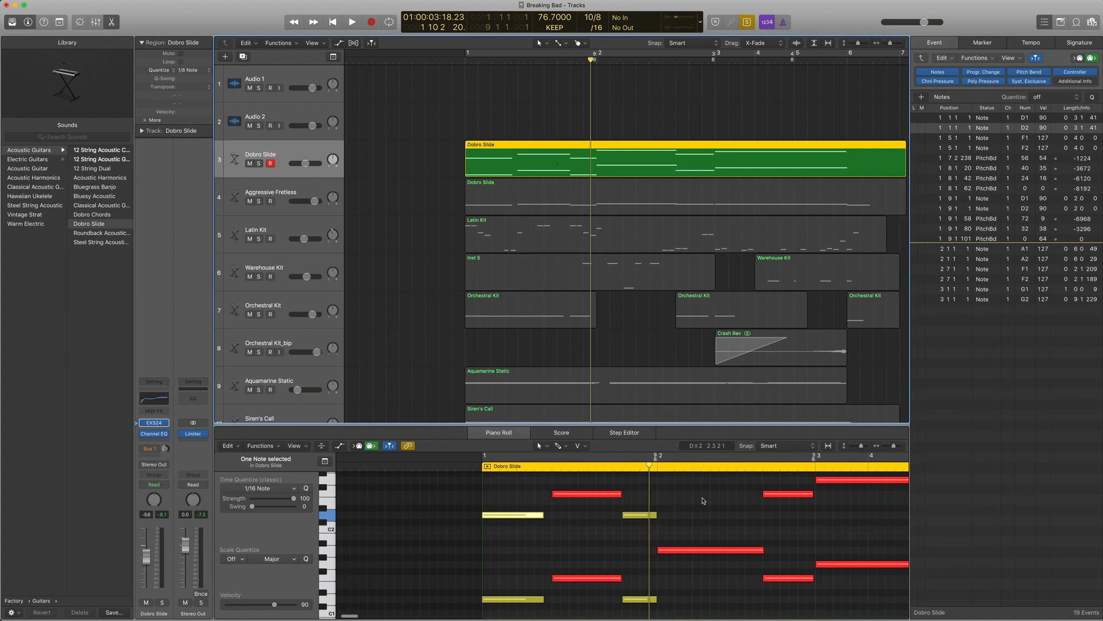
scroll(724, 494, up, 2)
scroll(716, 496, down, 3)
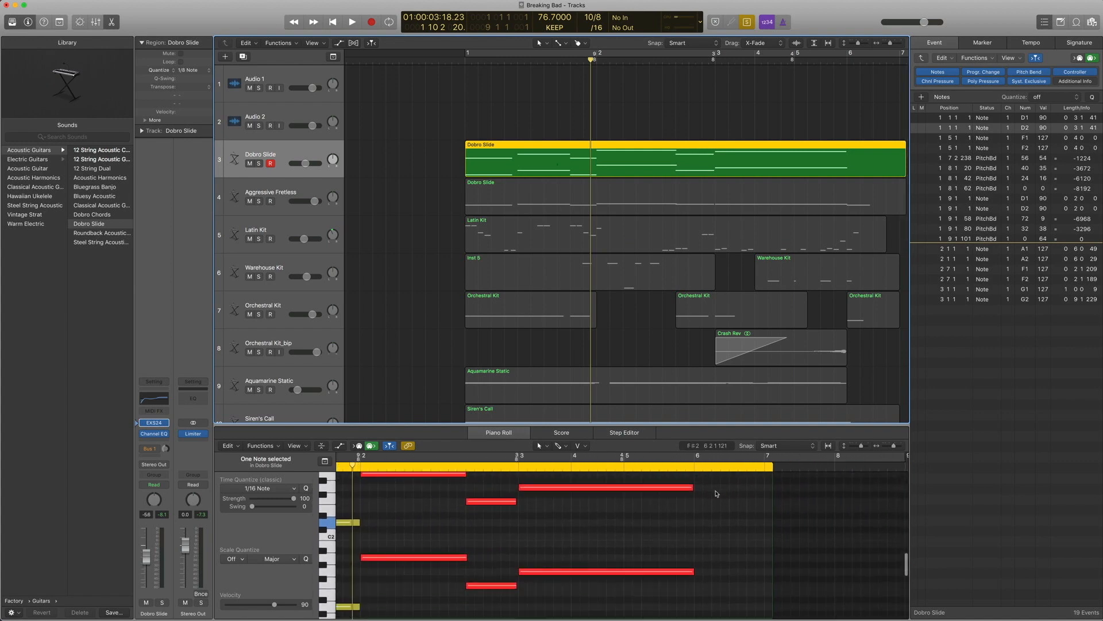
scroll(723, 495, right, 3)
scroll(702, 486, left, 5)
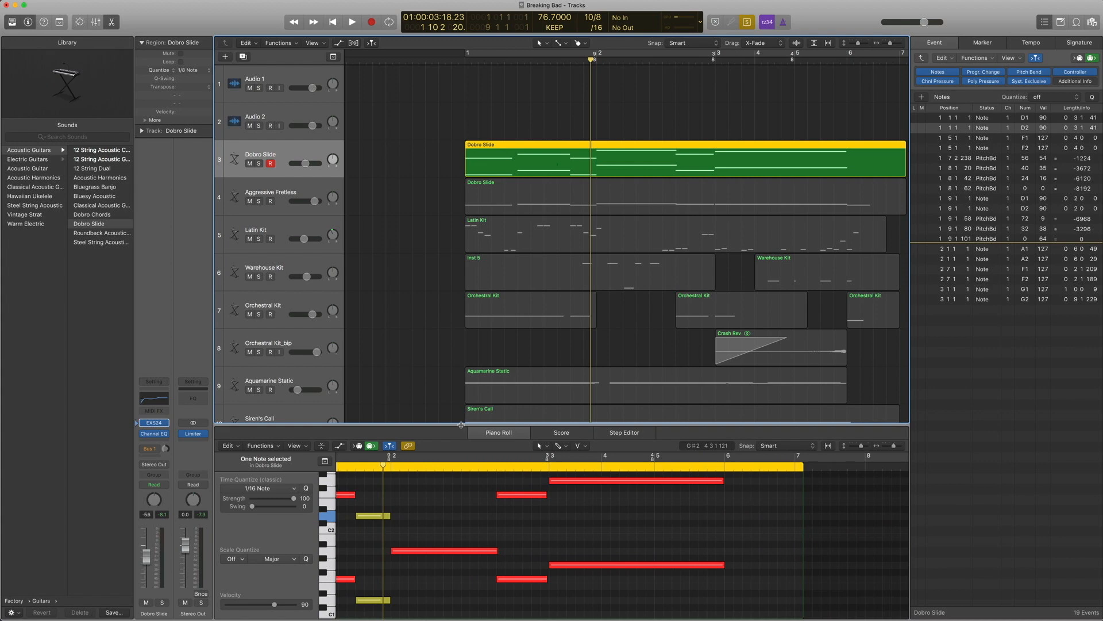
key(p)
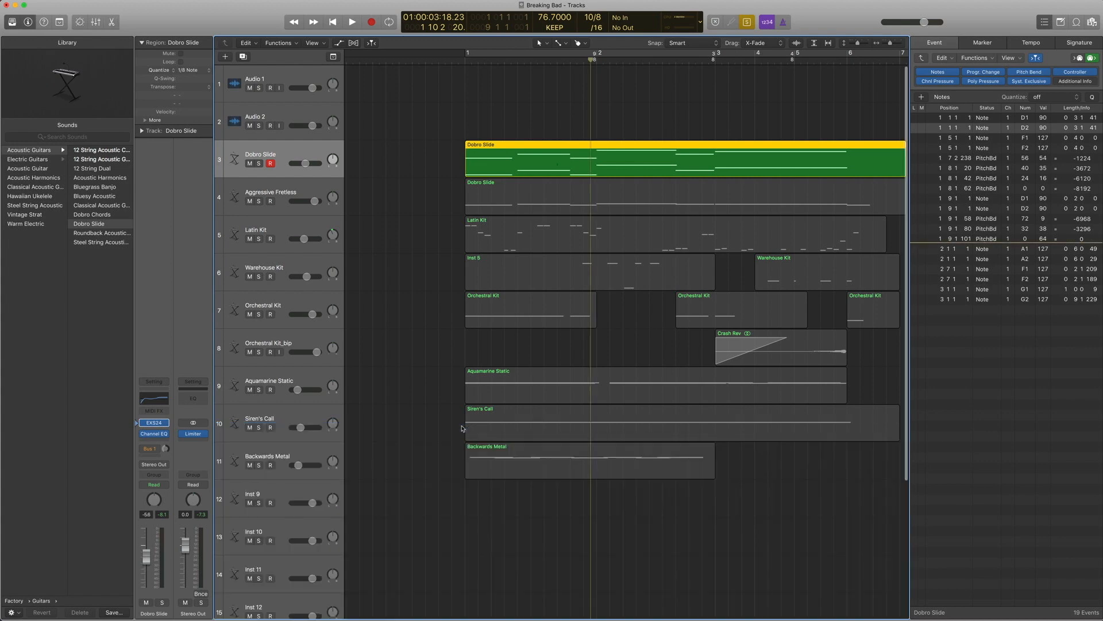
- Select the Aggressive Fretless track and show where its EXS24 instrument sits among the factory electric bass sounds
click(277, 194)
click(137, 430)
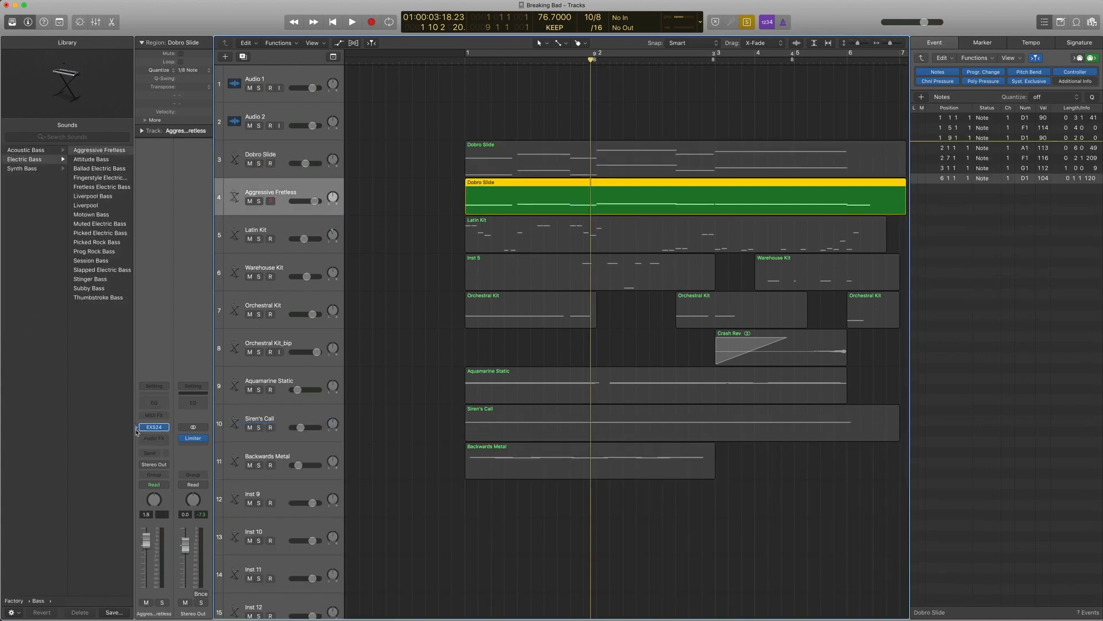
scroll(63, 198, left, 4)
scroll(64, 199, right, 3)
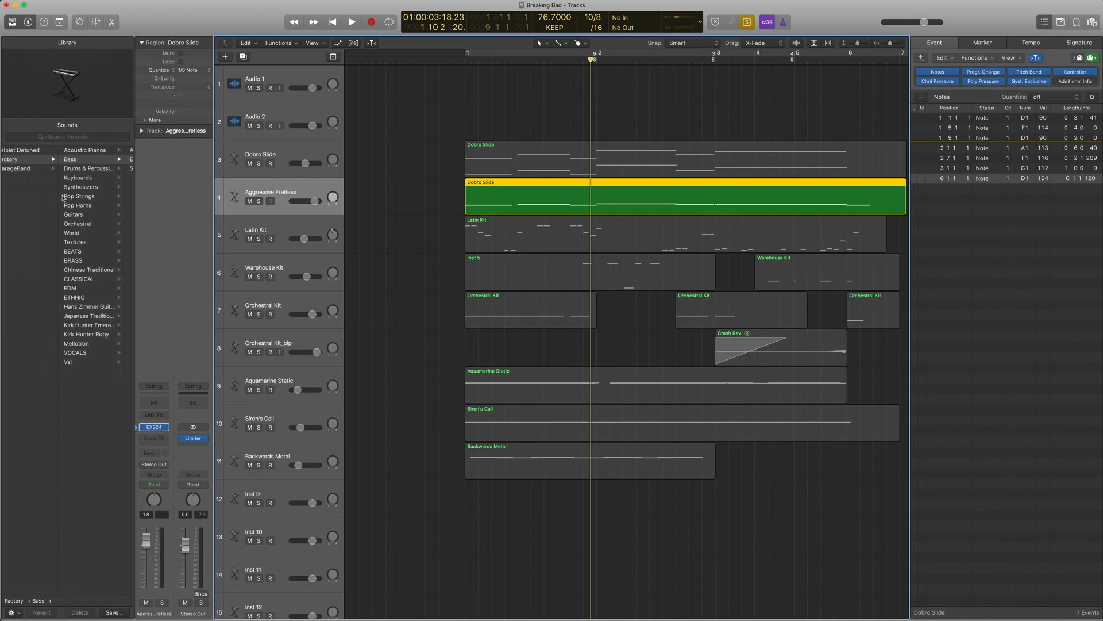
scroll(82, 169, right, 3)
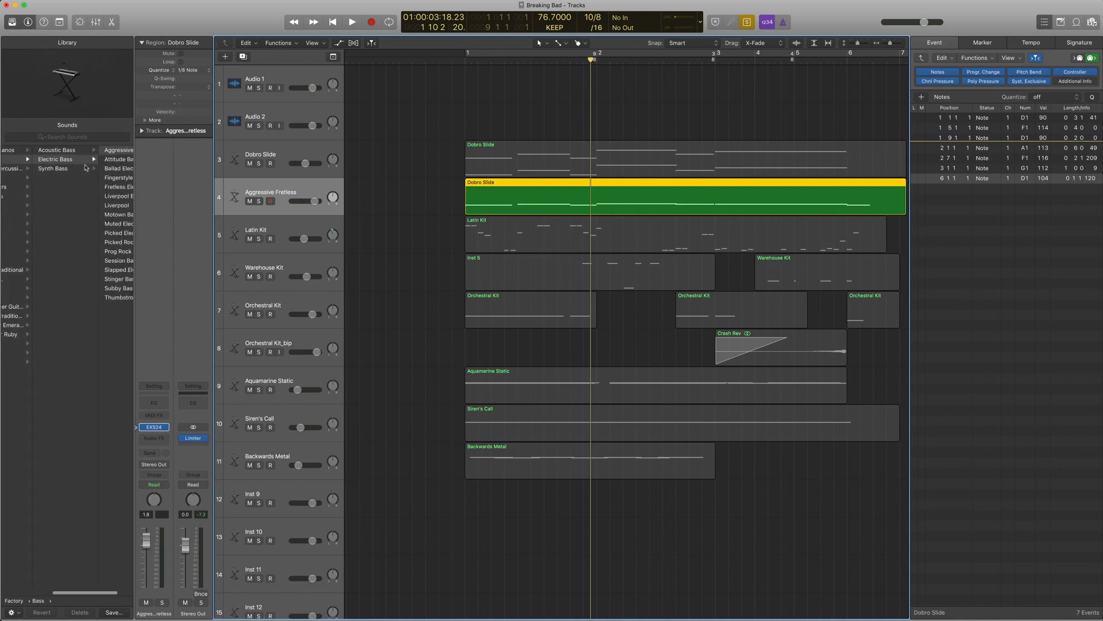
scroll(111, 155, right, 1)
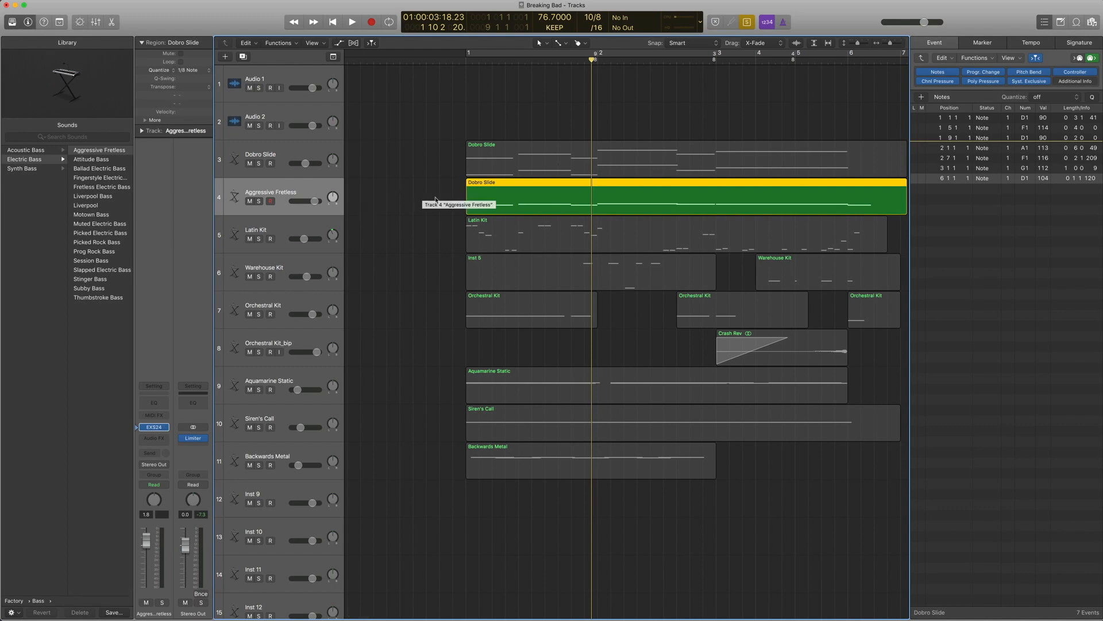
- Open the Aggressive Fretless track's region in the Piano Roll and hide the event list
drag(435, 198, 496, 207)
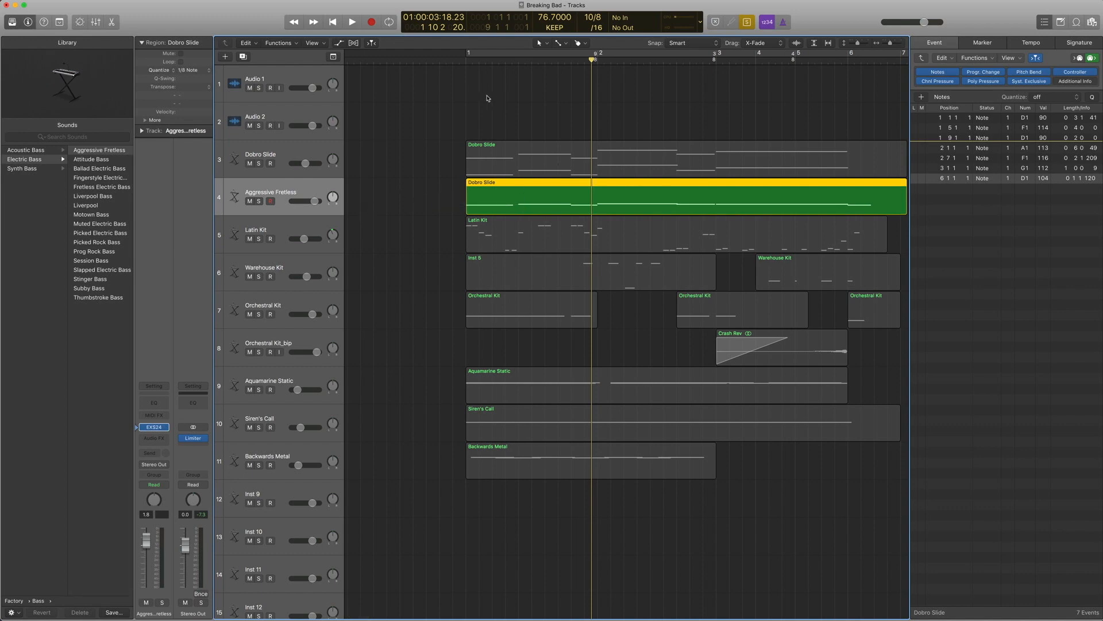
double_click(497, 201)
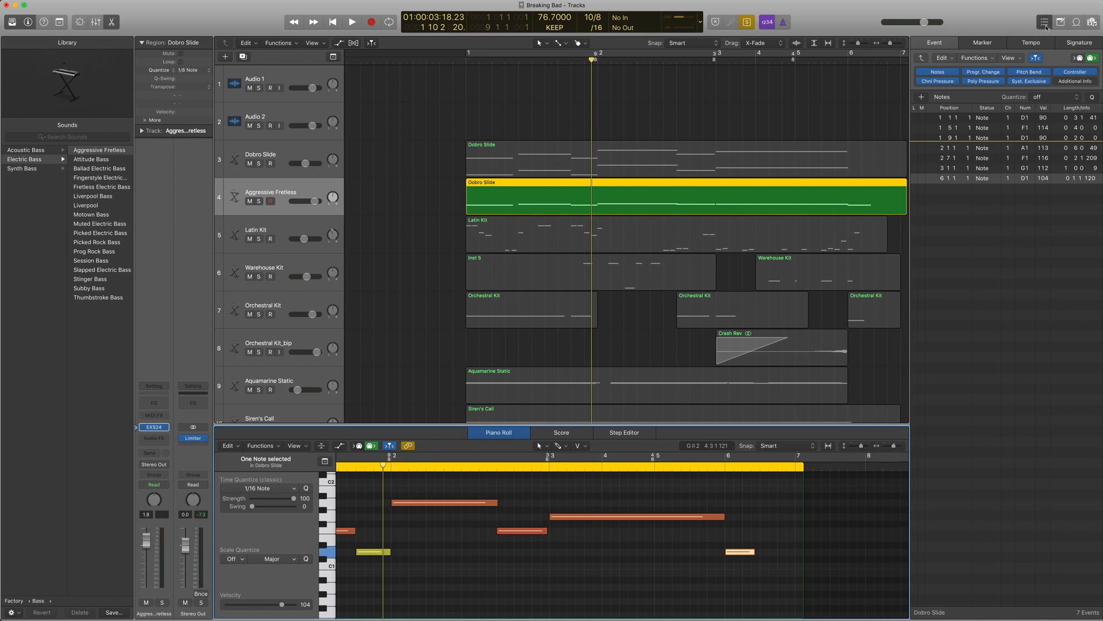
click(1044, 22)
scroll(705, 317, left, 3)
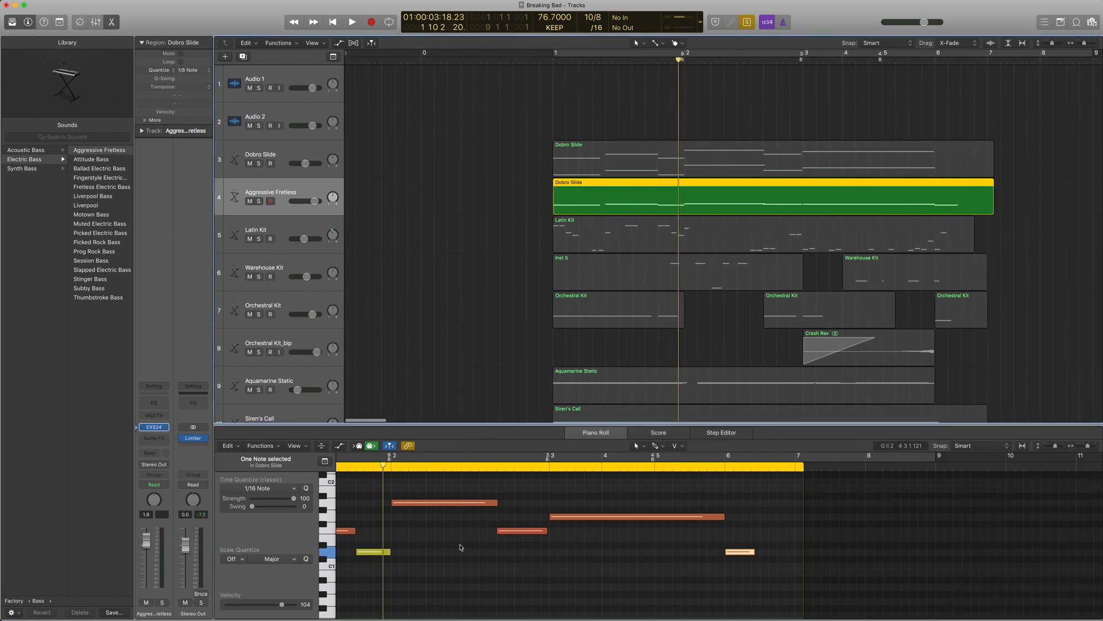
- Bring the Aggressive Fretless region's full note pattern into view and play it soloed from bar 1 to bar 6
click(460, 545)
key(super+Left)
key(super+Left)
scroll(459, 541, left, 5)
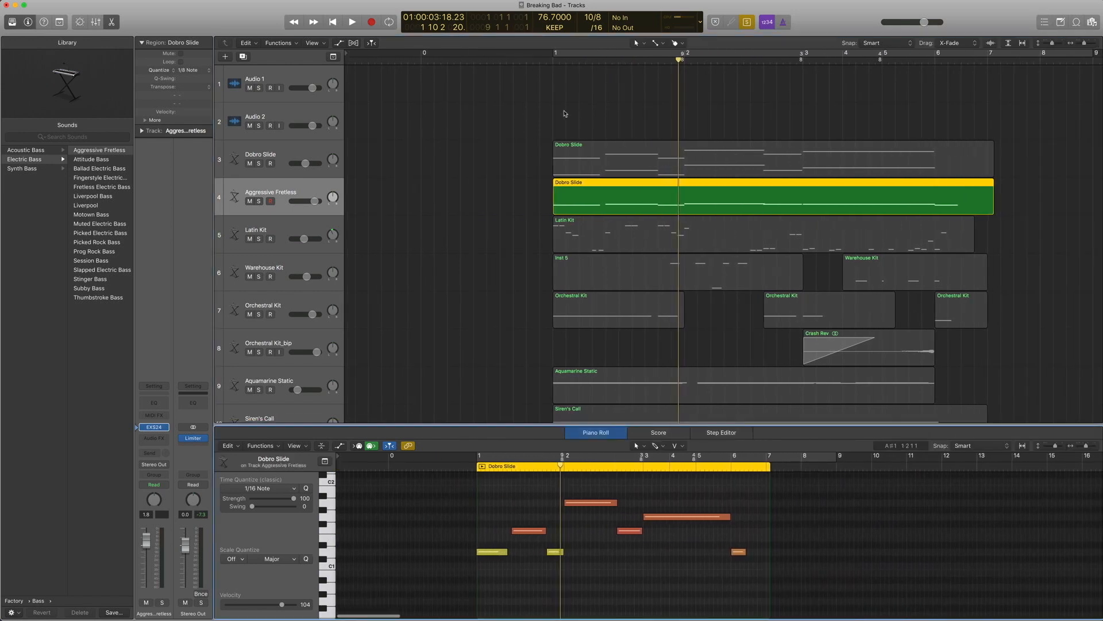
click(550, 62)
key(space)
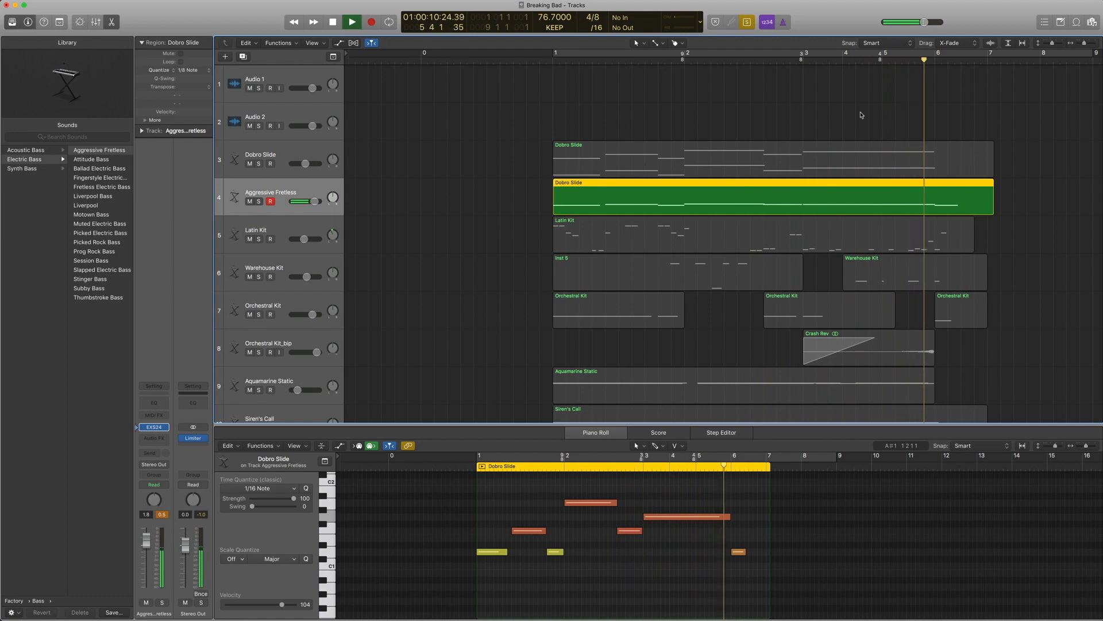
key(space)
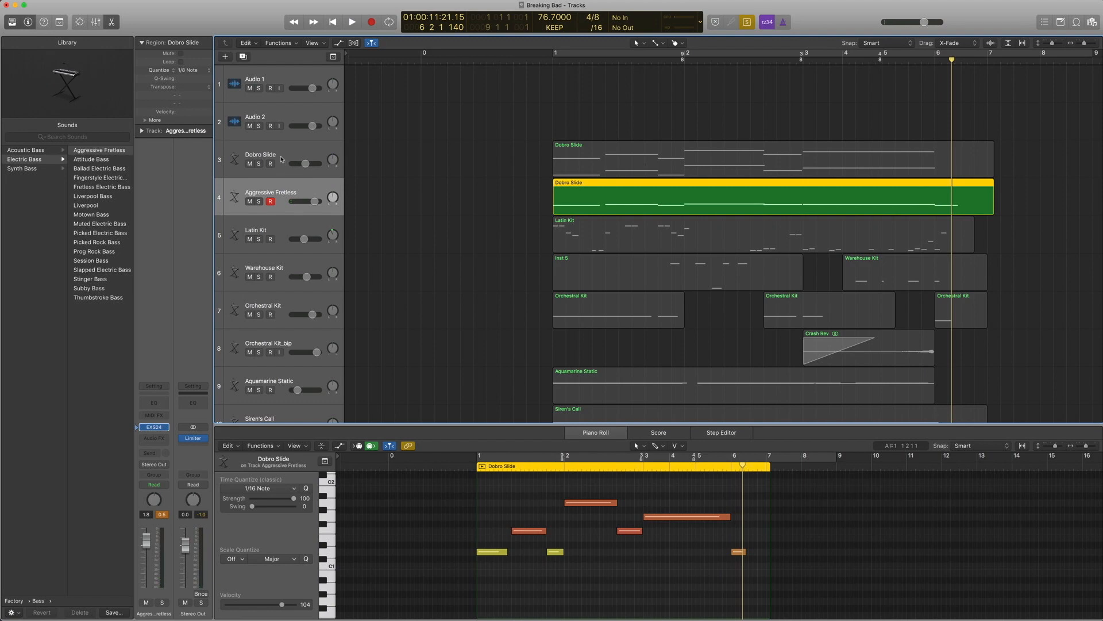
- Select the regions on the Dobro Slide and Aggressive Fretless tracks and play them soloed together from bar 1
drag(534, 119, 582, 192)
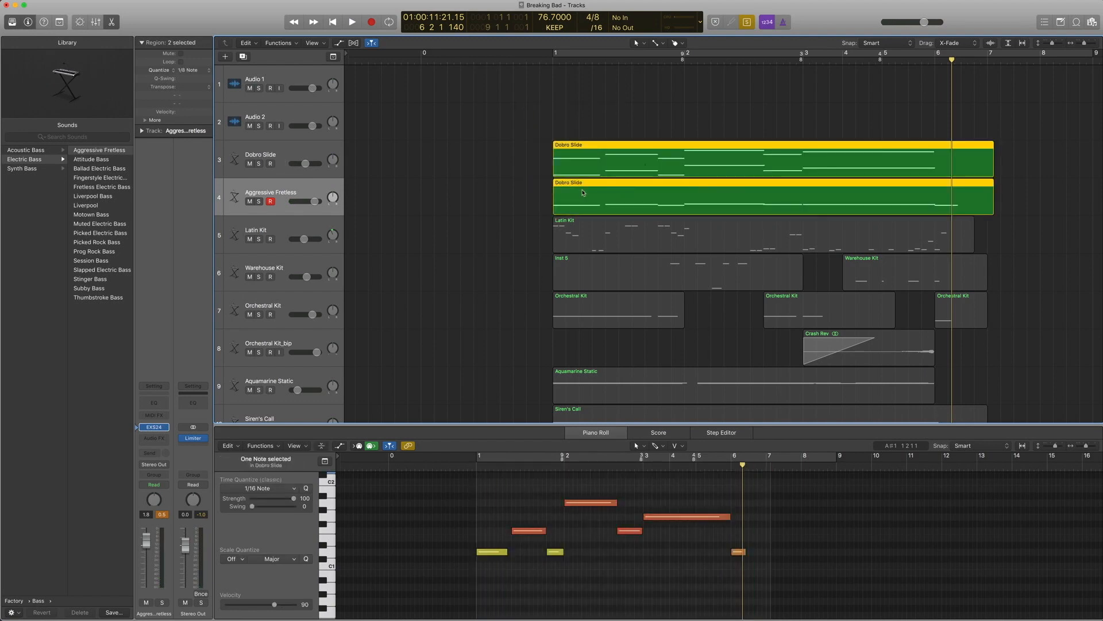
click(552, 62)
key(space)
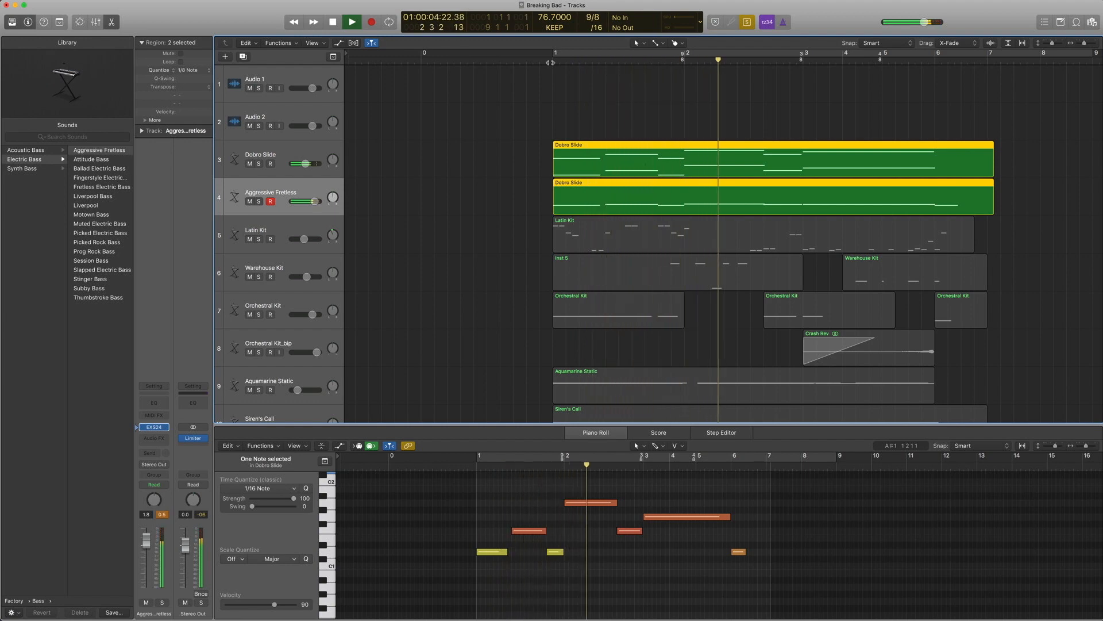
key(space)
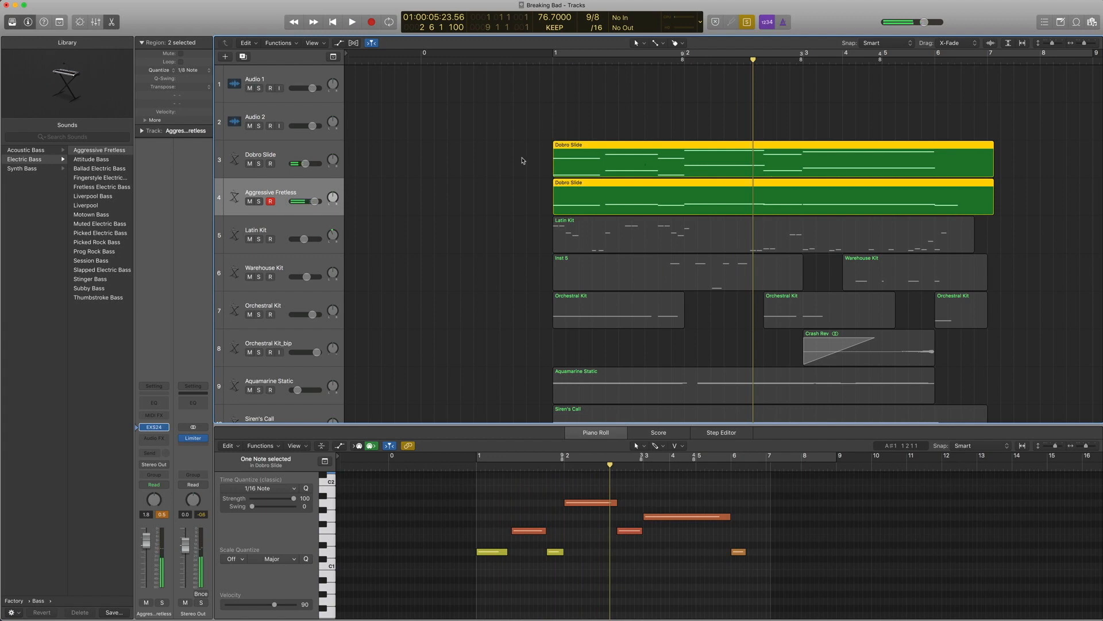
- Open the Dobro Slide track's Channel EQ, inspect its curve and close it
click(310, 152)
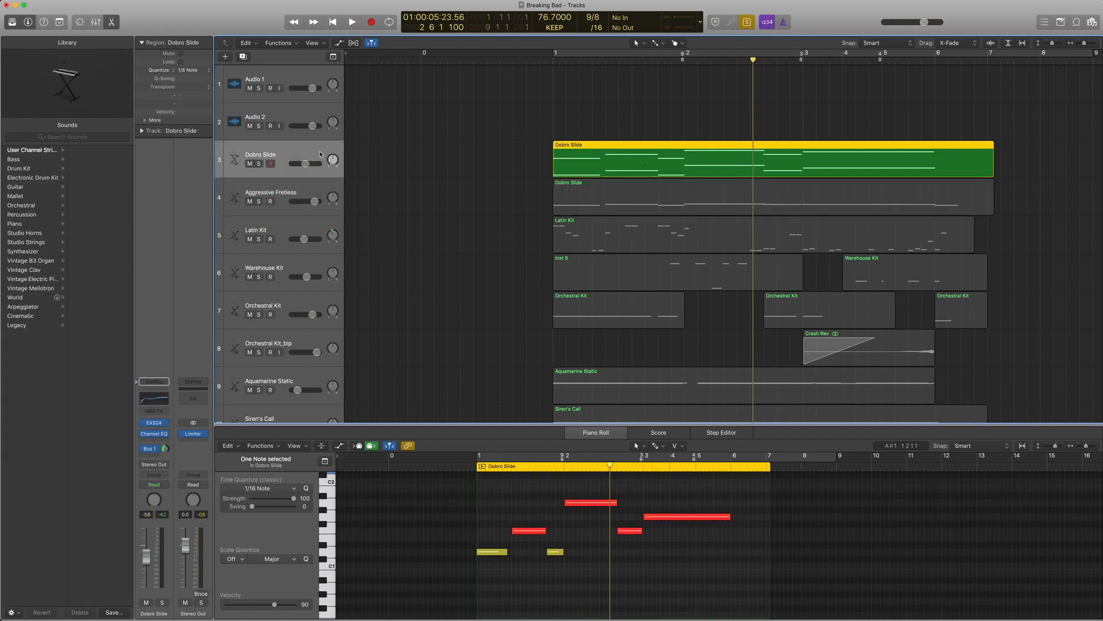
click(154, 434)
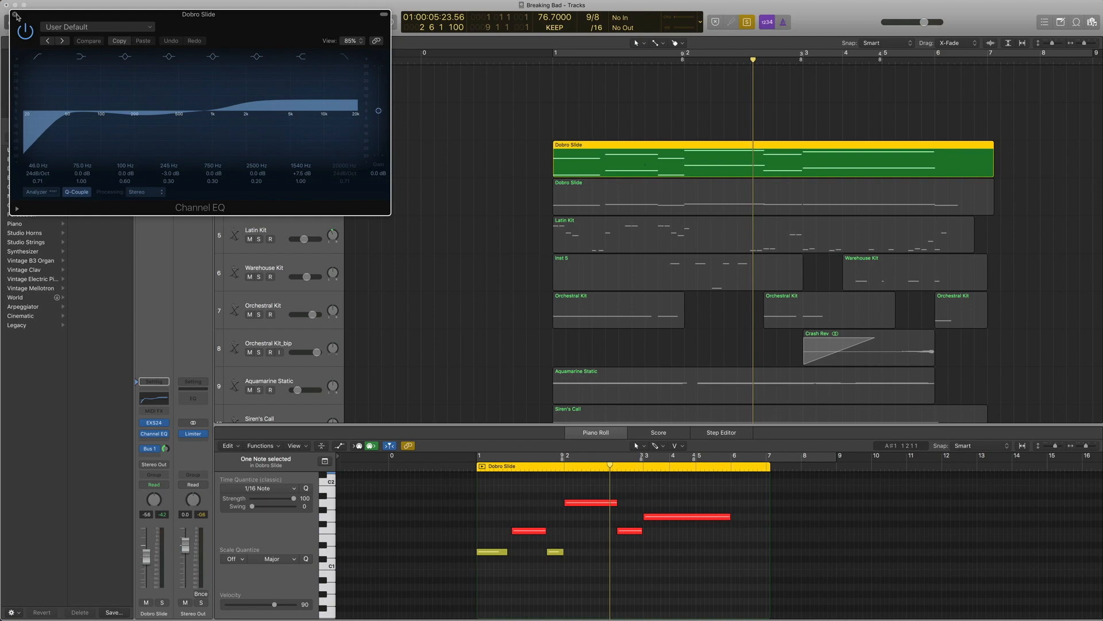
click(15, 16)
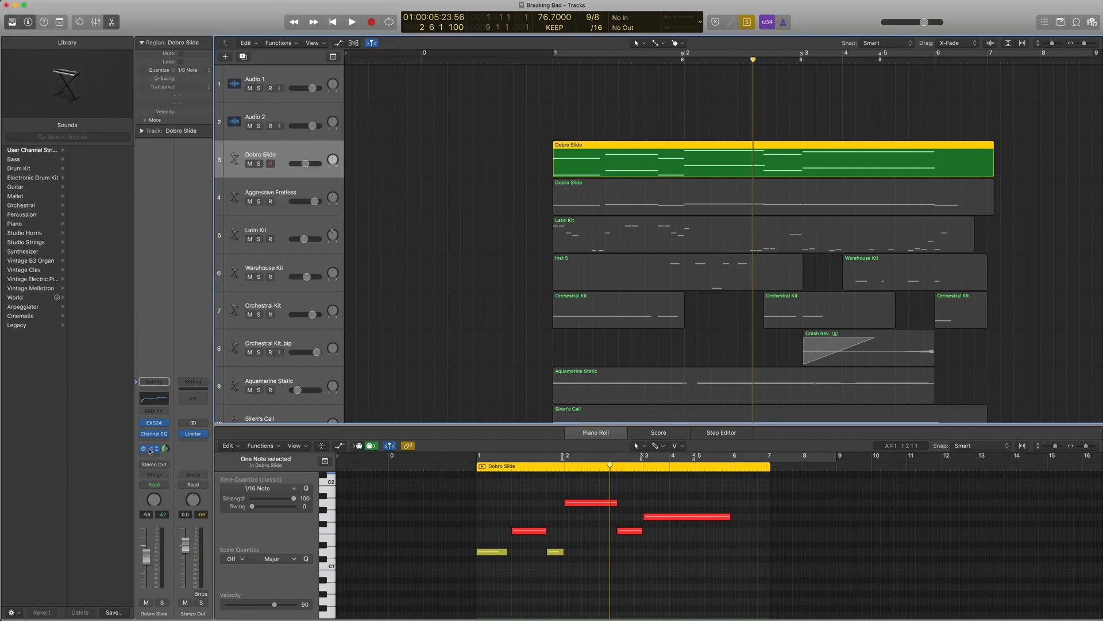
- Show the Aux 1 Space Designer reverb and its Large Spaces presets, and close the plug-in
click(194, 436)
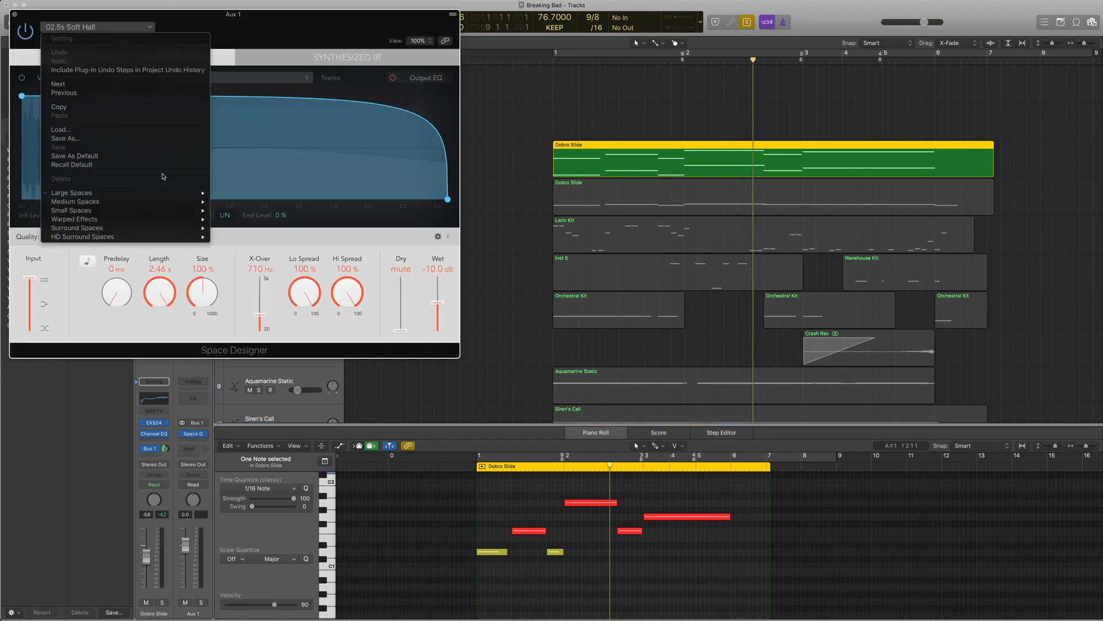
mouse_move(162, 193)
mouse_move(248, 203)
click(30, 19)
click(14, 14)
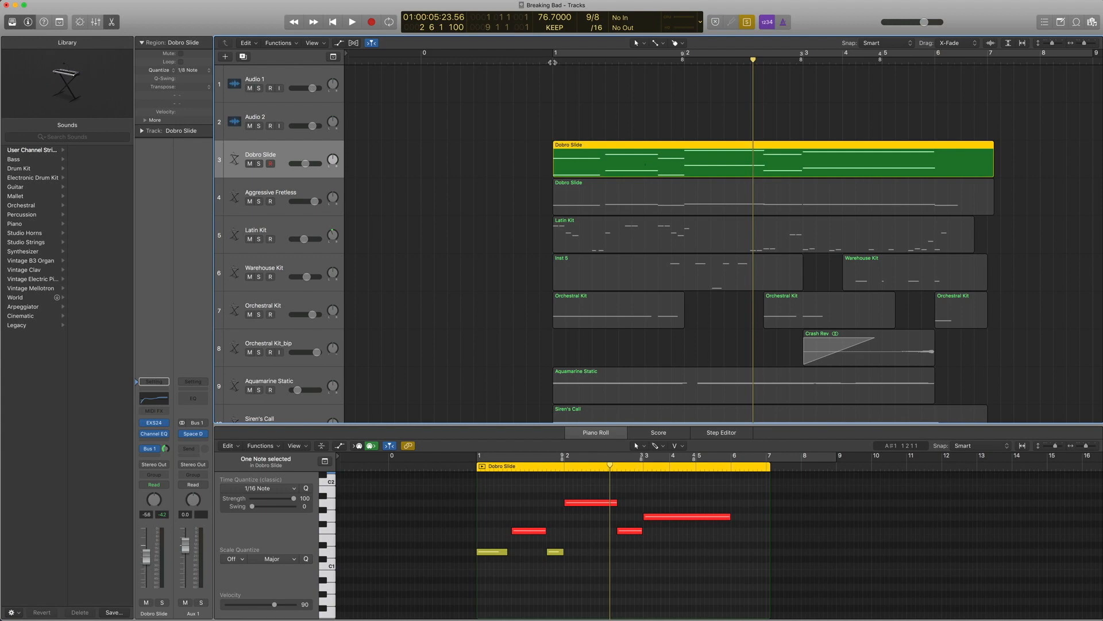
- Select the Dobro Slide and Aggressive Fretless tracks' regions, turn off solo and close the Piano Roll
drag(524, 136, 573, 206)
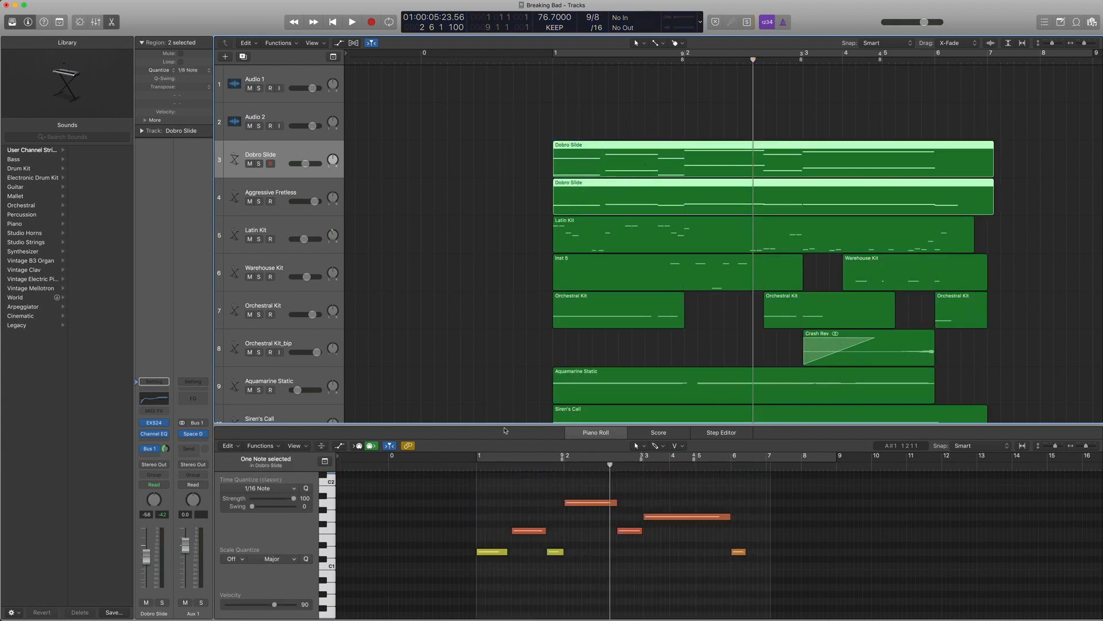
key(e)
scroll(498, 418, right, 3)
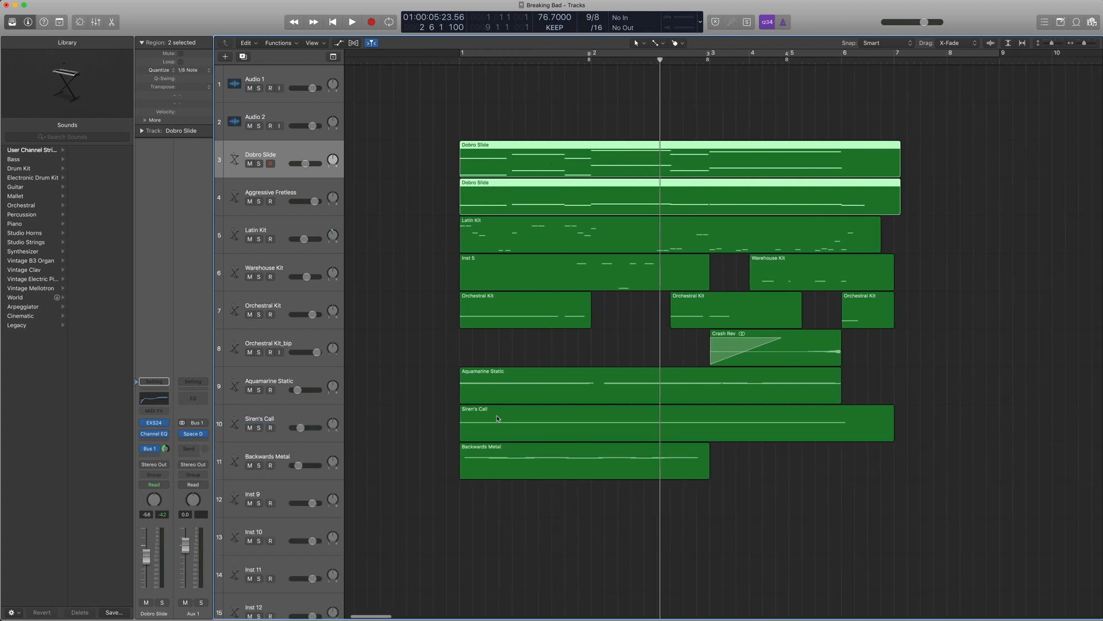
- Select the Latin Kit track and show where its EXS24 instrument sits among the factory World, South American sounds
click(282, 223)
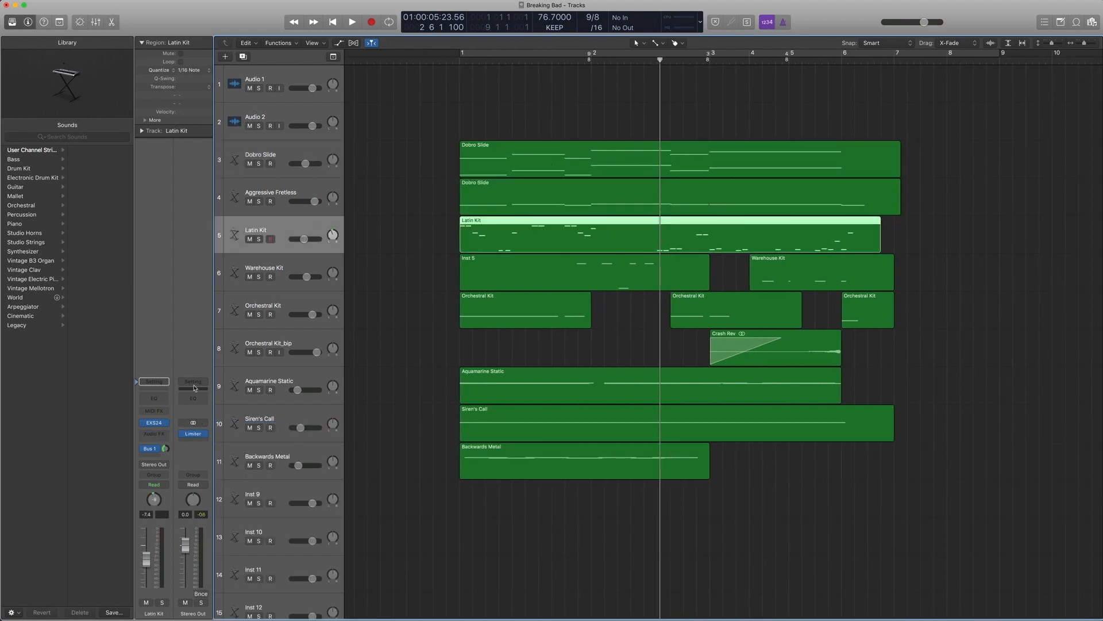
click(136, 423)
scroll(92, 238, left, 5)
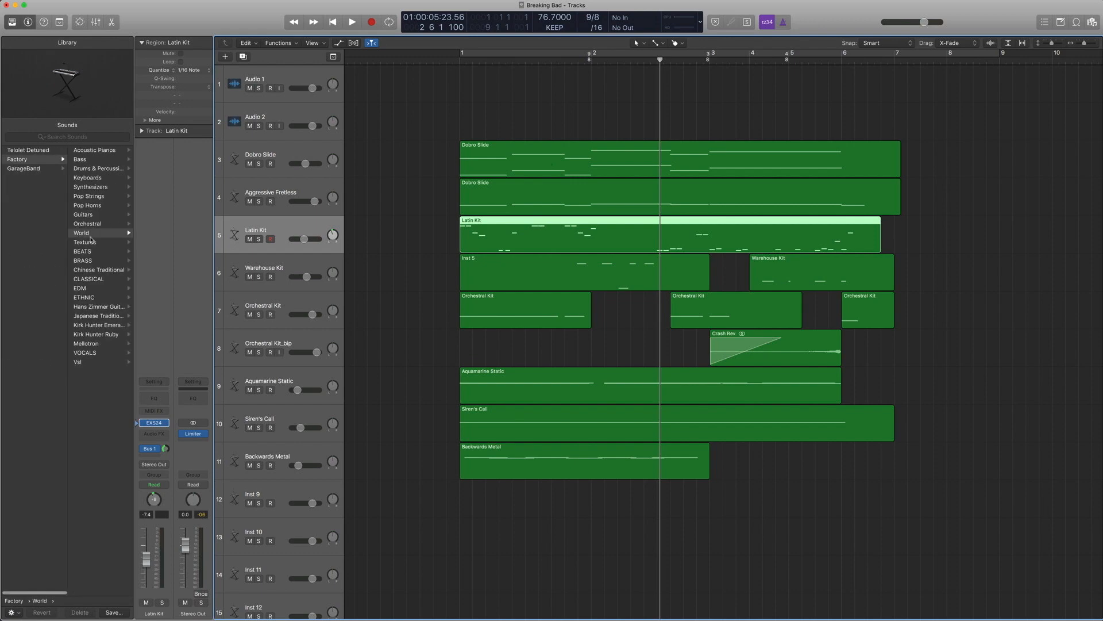
scroll(86, 230, right, 4)
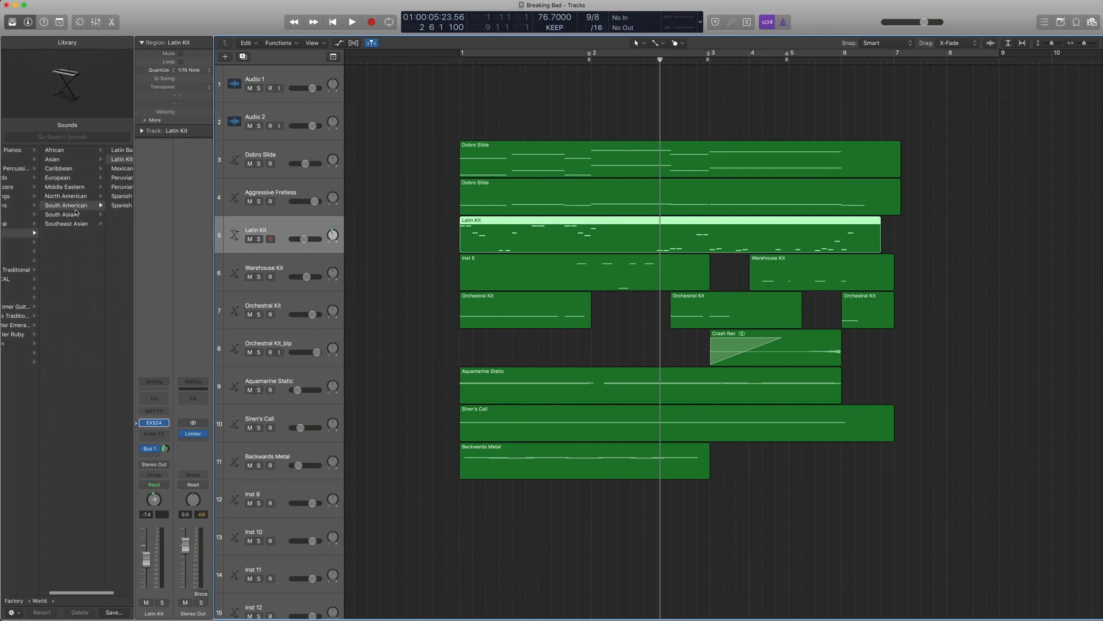
- Open the Latin Kit region in the Piano Roll and play it soloed from the start
double_click(530, 227)
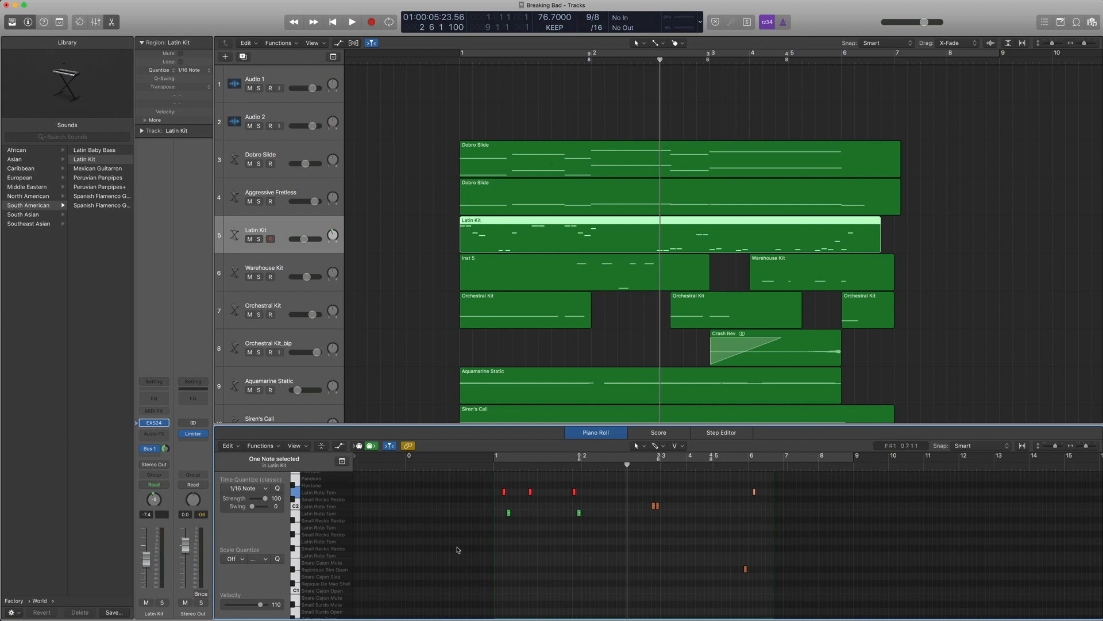
click(458, 549)
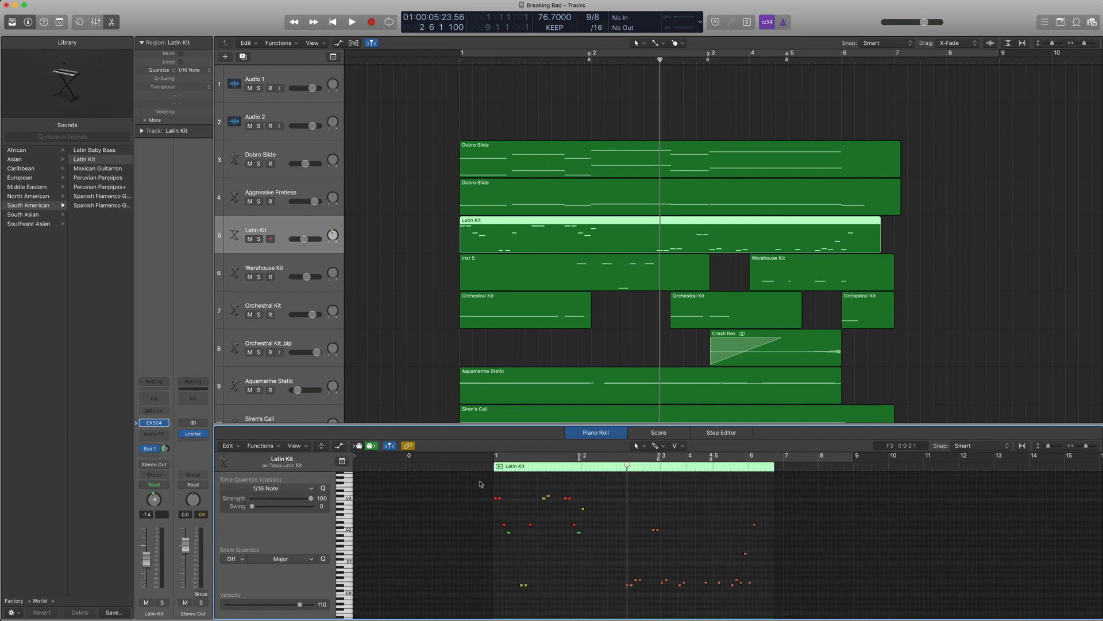
key(ctrl+s)
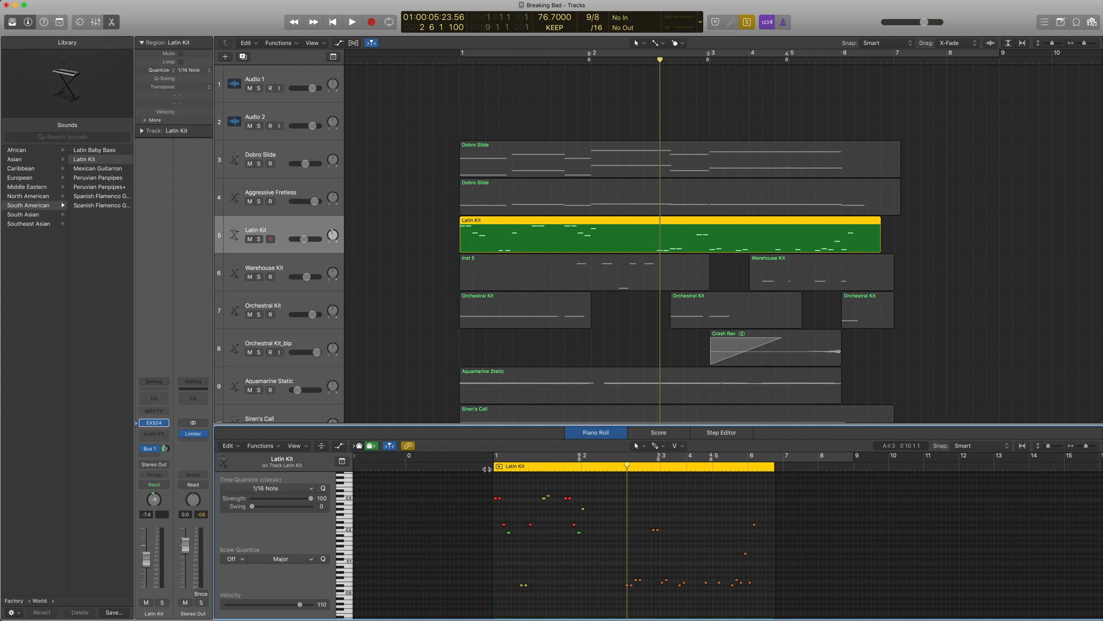
key(Return)
key(space)
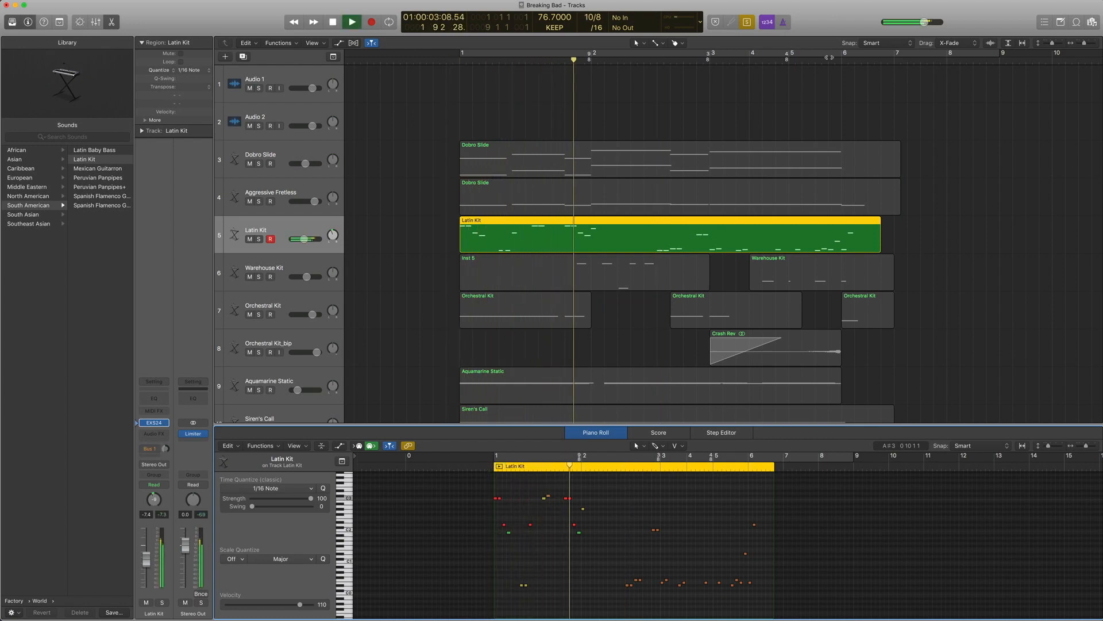
key(space)
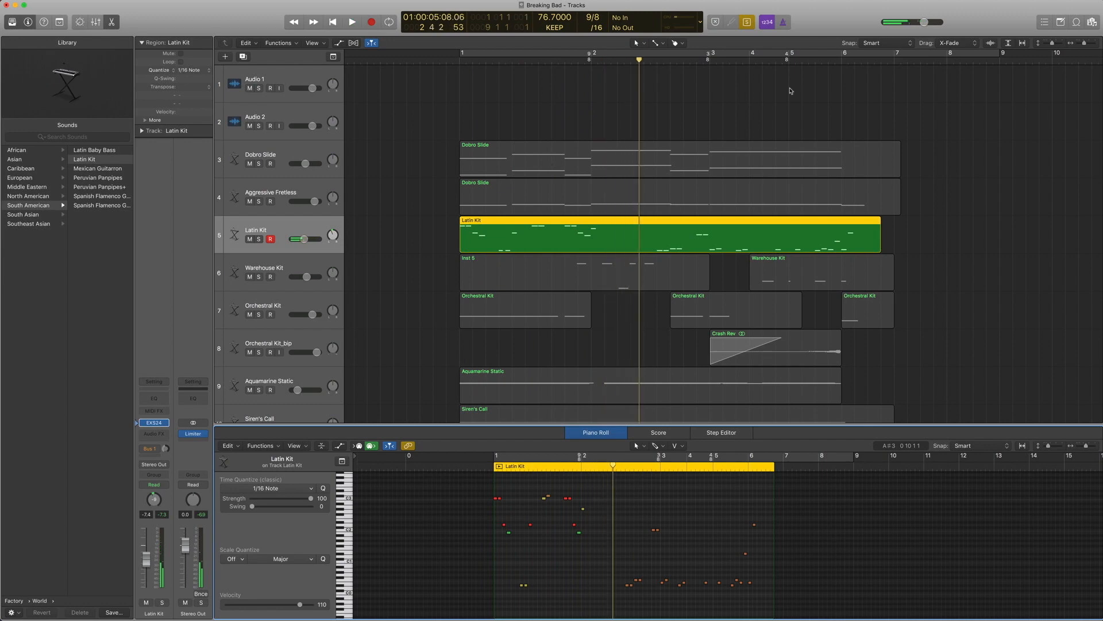
- Replay the soloed Latin Kit region from bar 1 with its Bus 1 send active, and turn off solo
double_click(455, 60)
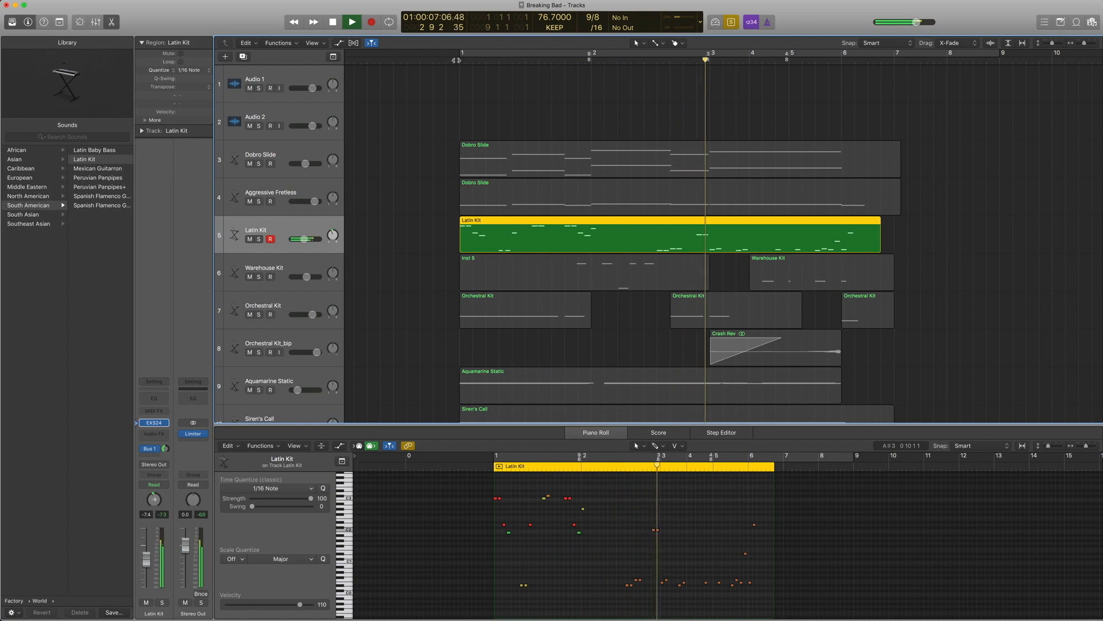
key(space)
key(super+a)
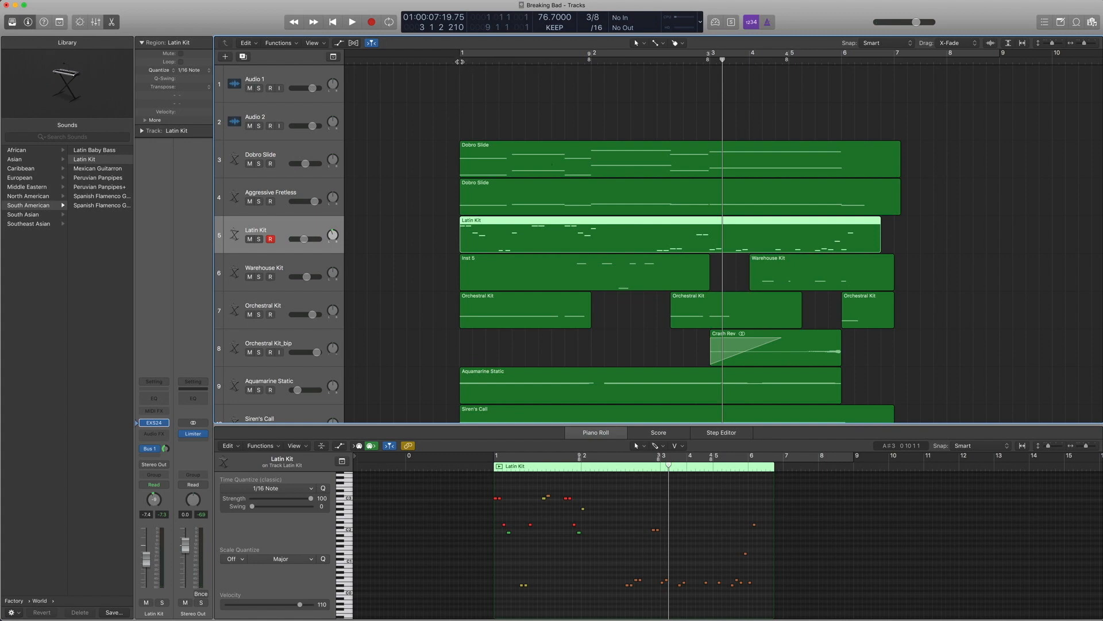
- Return the playhead to bar 1 and select the Dobro Slide, Aggressive Fretless and Latin Kit tracks' regions, ending by clearing the selection
click(459, 61)
drag(391, 130, 896, 240)
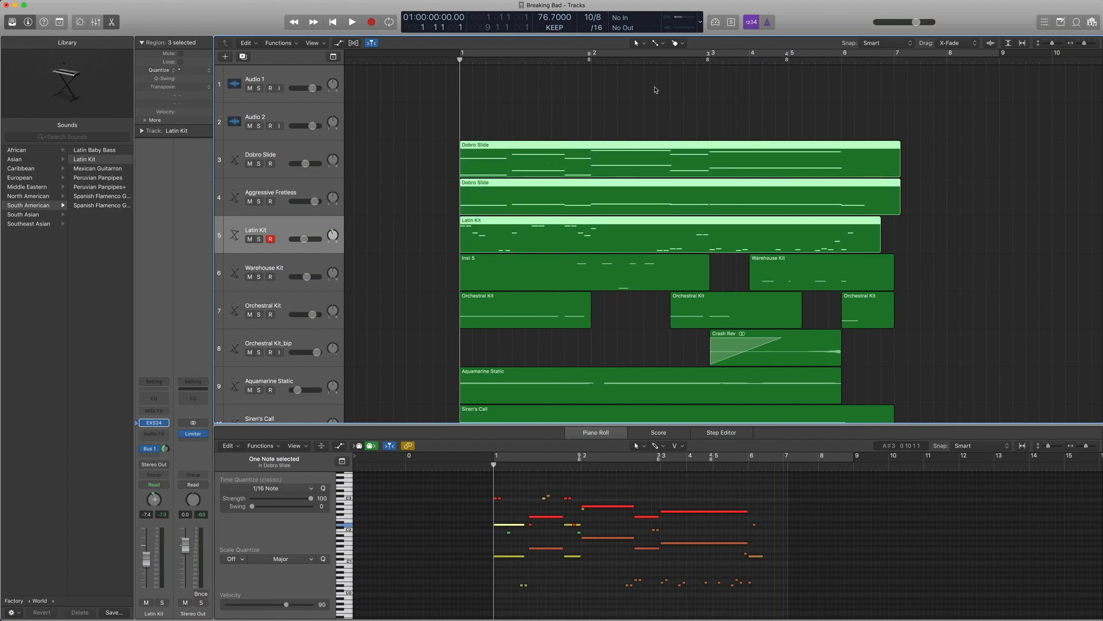
click(417, 234)
- Check the Latin Kit track's Bus 1 send and show the Warehouse Kit track's EXS24 sound among the factory Acoustic Drum Kits
click(306, 266)
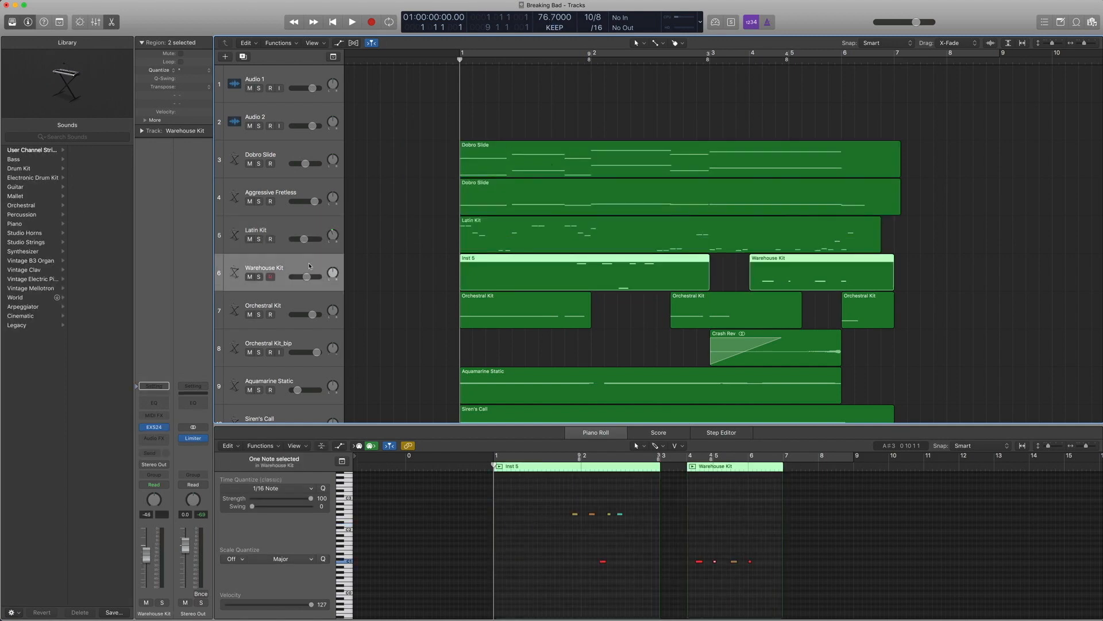
scroll(342, 262, down, 1)
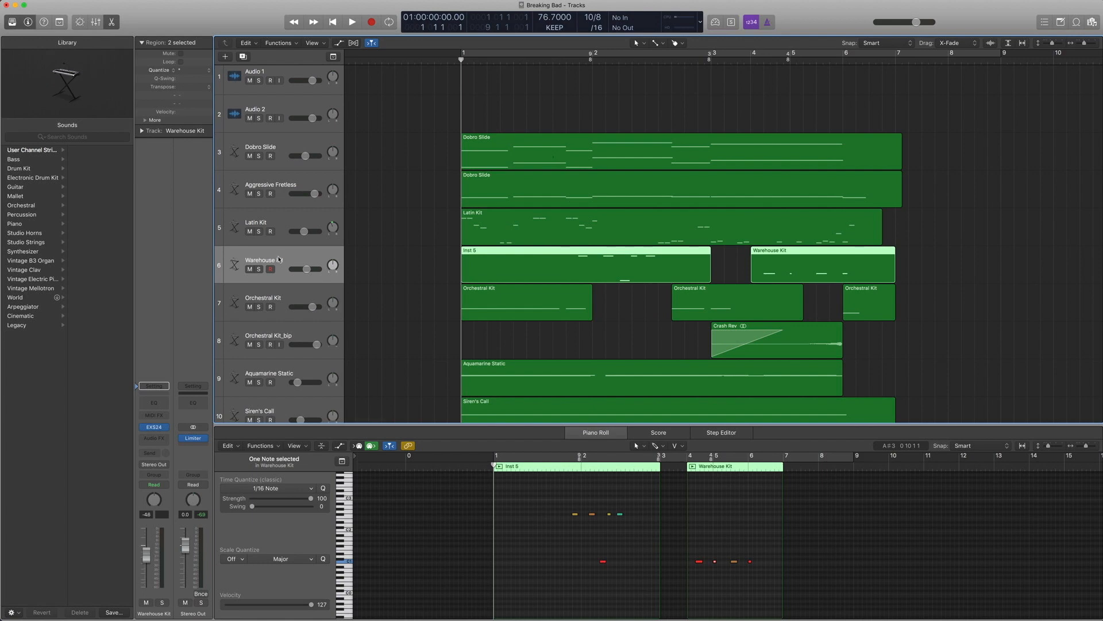
key(Up)
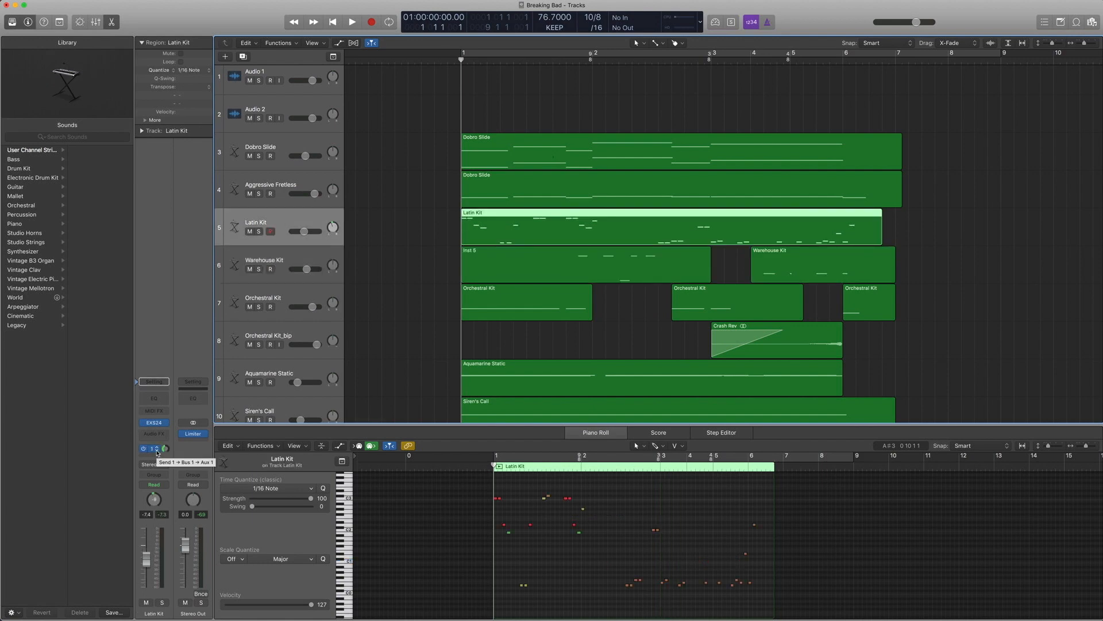
click(281, 263)
click(151, 427)
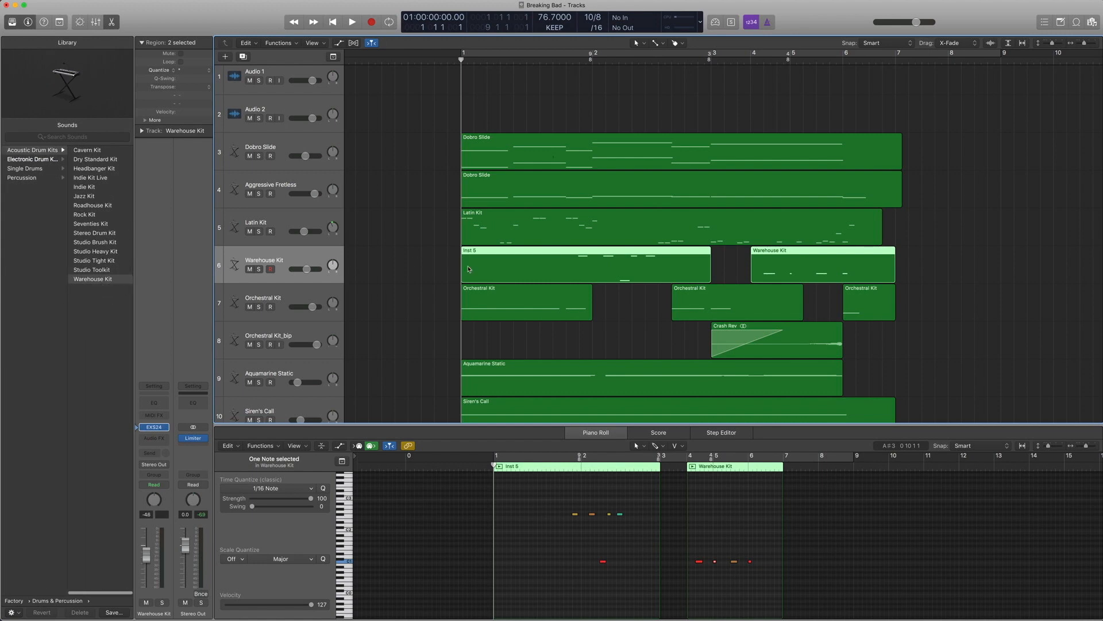
- Solo the Warehouse Kit track's two regions, play them from just before bar 2 to bar 6, and turn off solo
drag(948, 262, 632, 276)
key(ctrl+s)
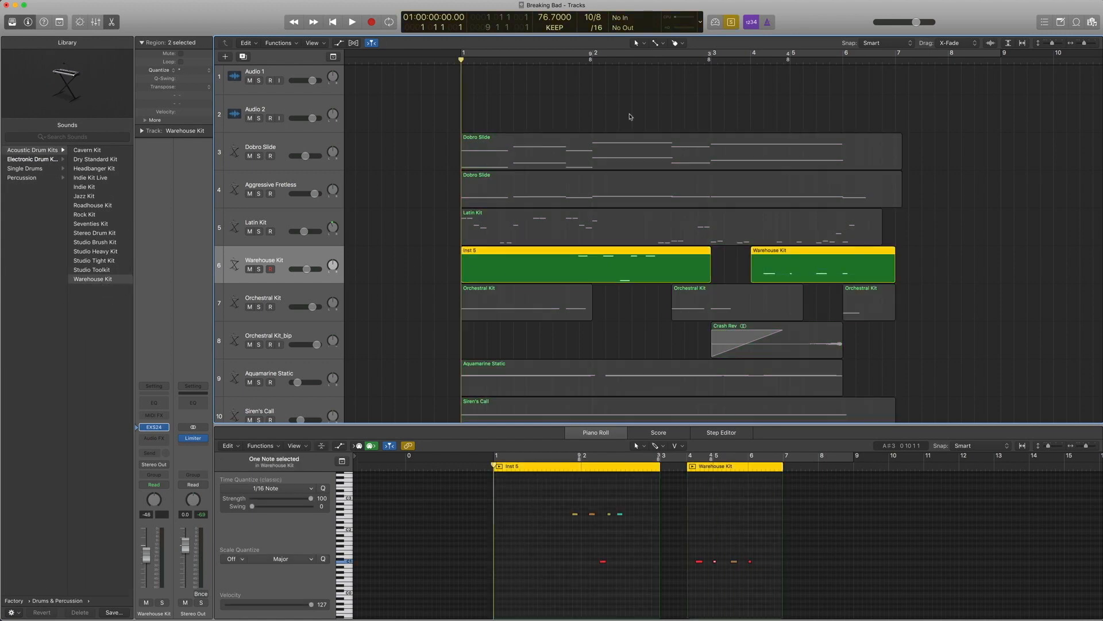
click(565, 60)
key(space)
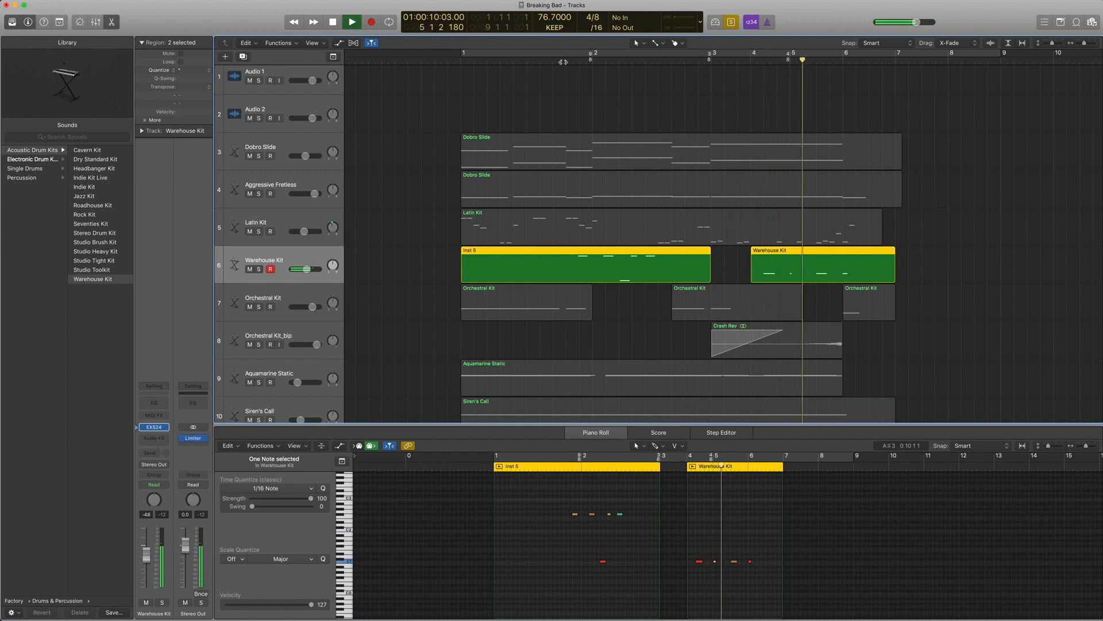
key(space)
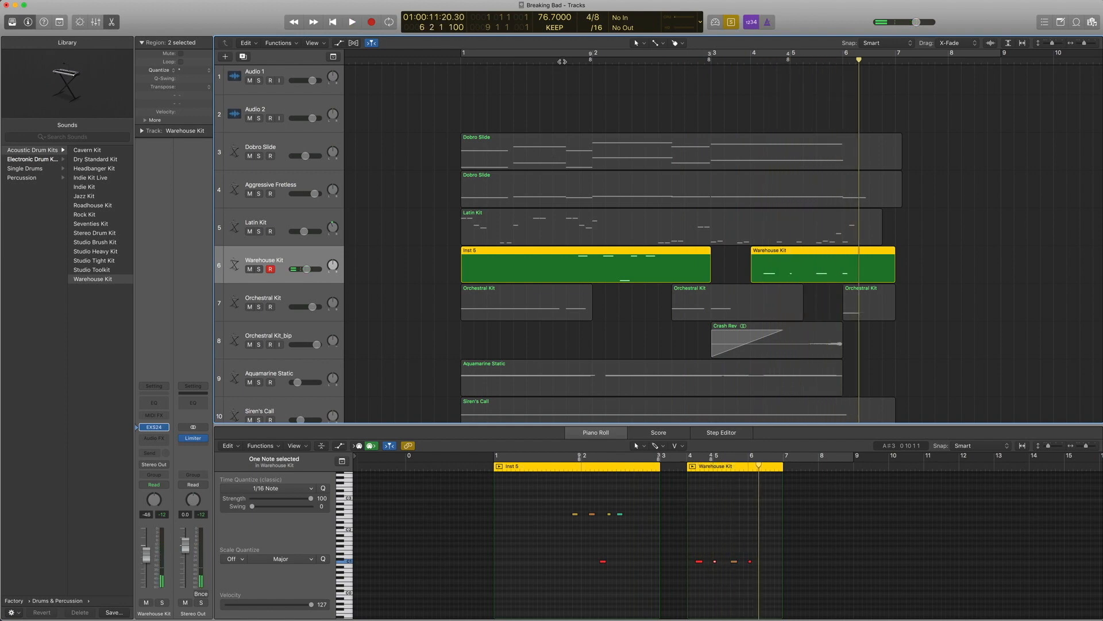
key(super+a)
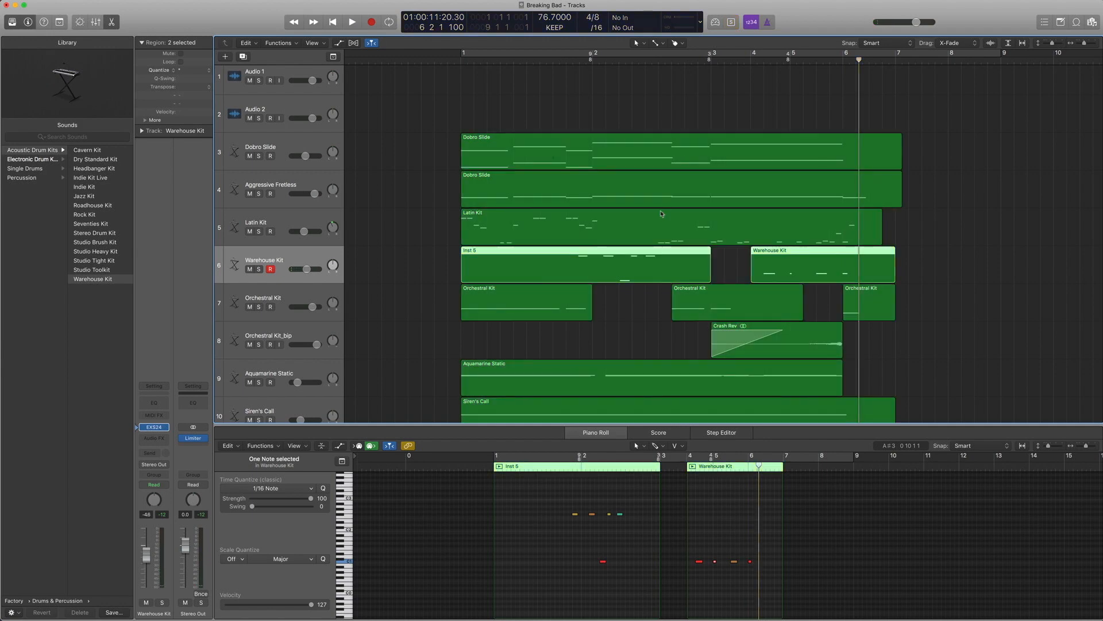
- Select the Orchestral Kit track and show where its instrument sits in the factory Orchestral, Percussion sounds
scroll(567, 268, down, 3)
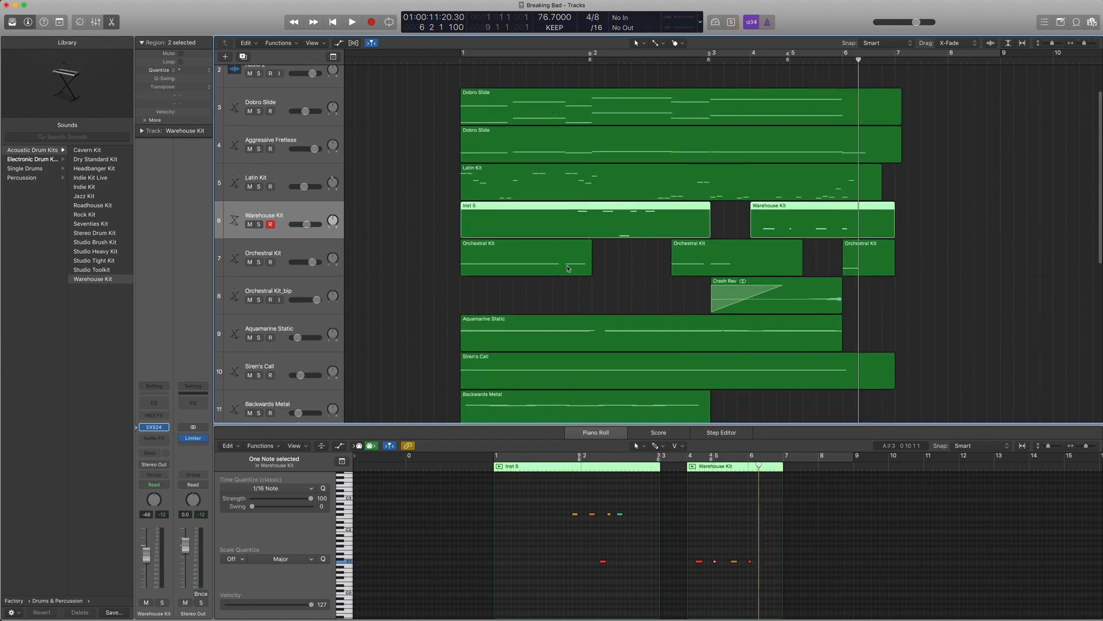
click(291, 254)
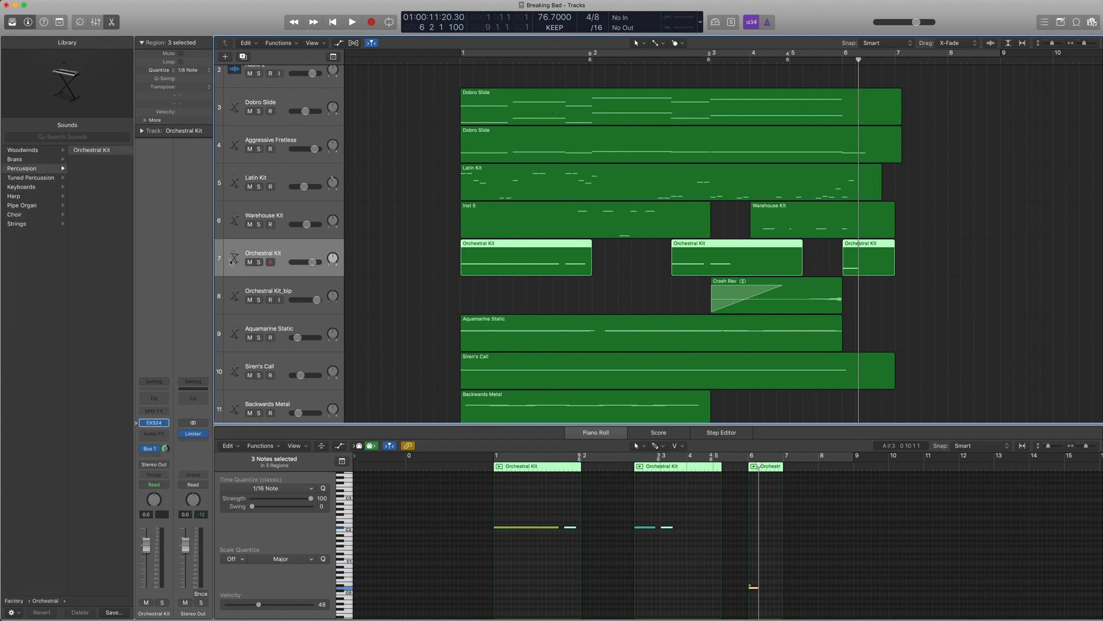
scroll(103, 233, left, 5)
scroll(74, 202, right, 5)
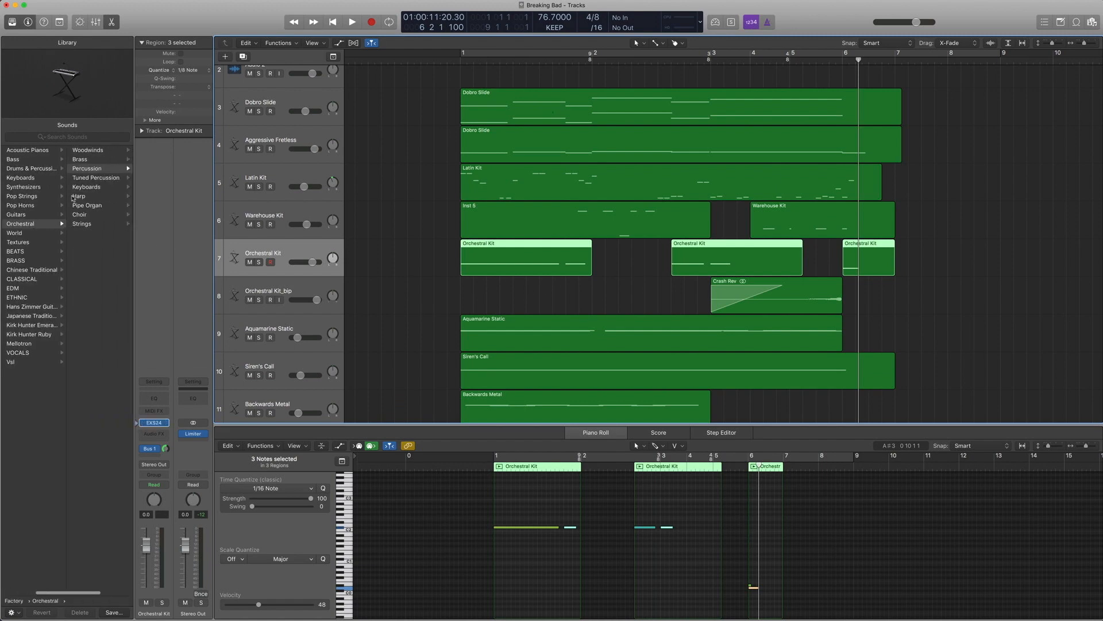
- Solo the Orchestral Kit track's three regions, play from bar 1 into bar 3 and from just before bar 6, then turn off solo
scroll(89, 177, right, 1)
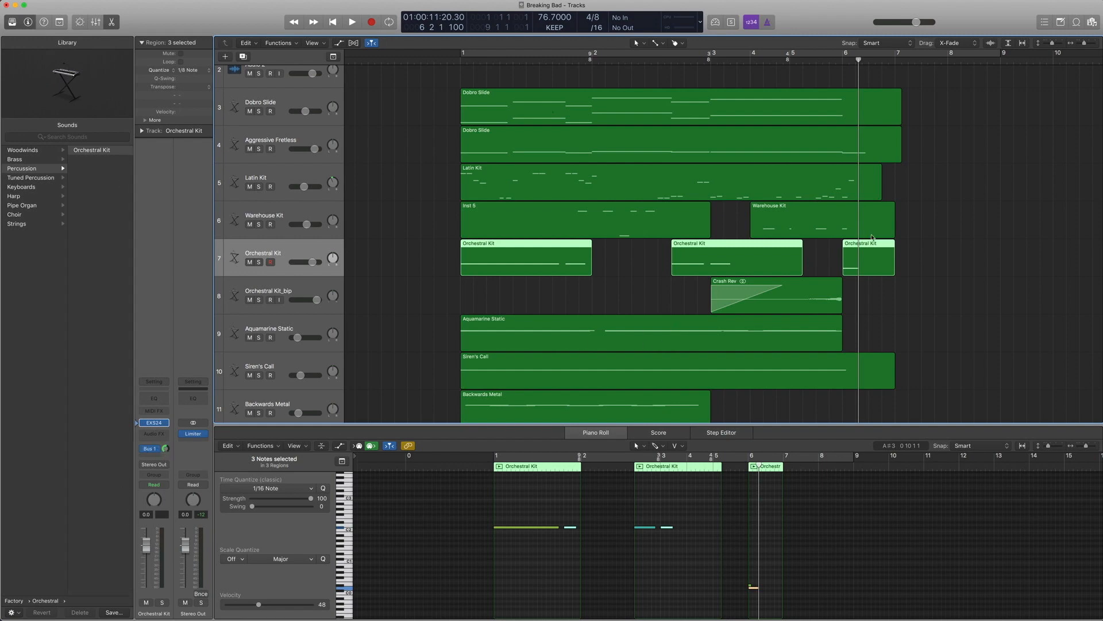
drag(956, 257, 551, 253)
key(ctrl+s)
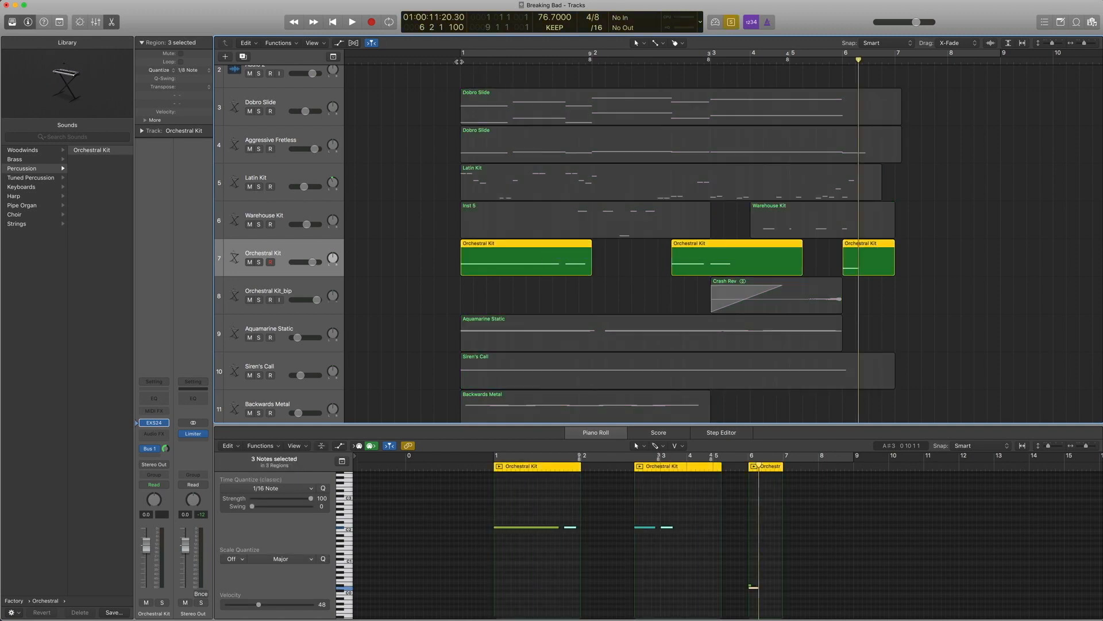
key(Return)
key(space)
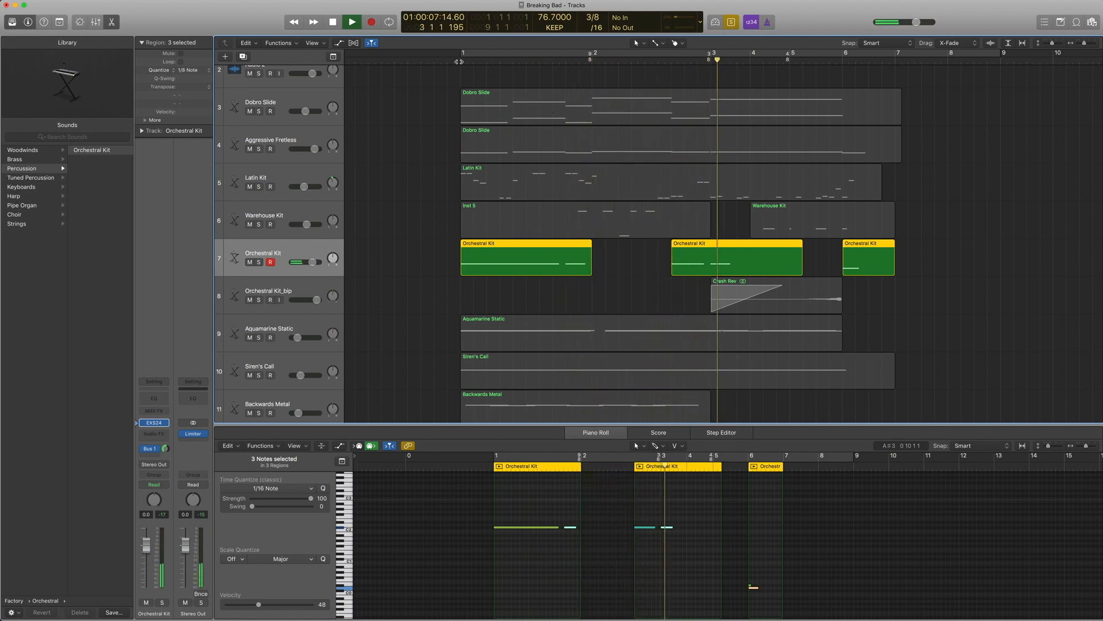
key(space)
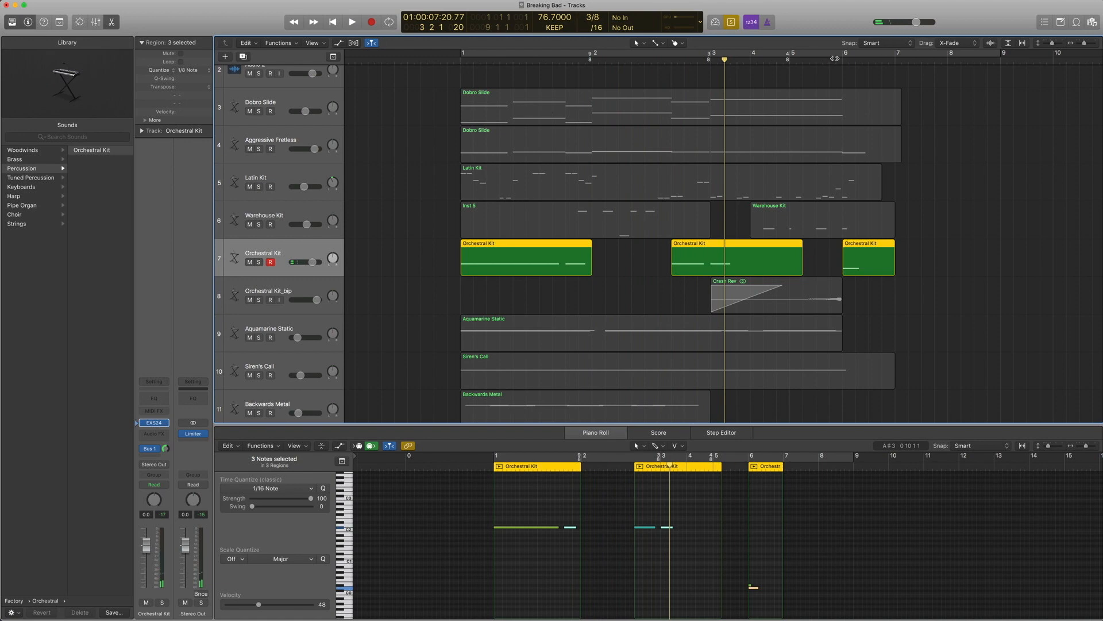
double_click(829, 58)
key(space)
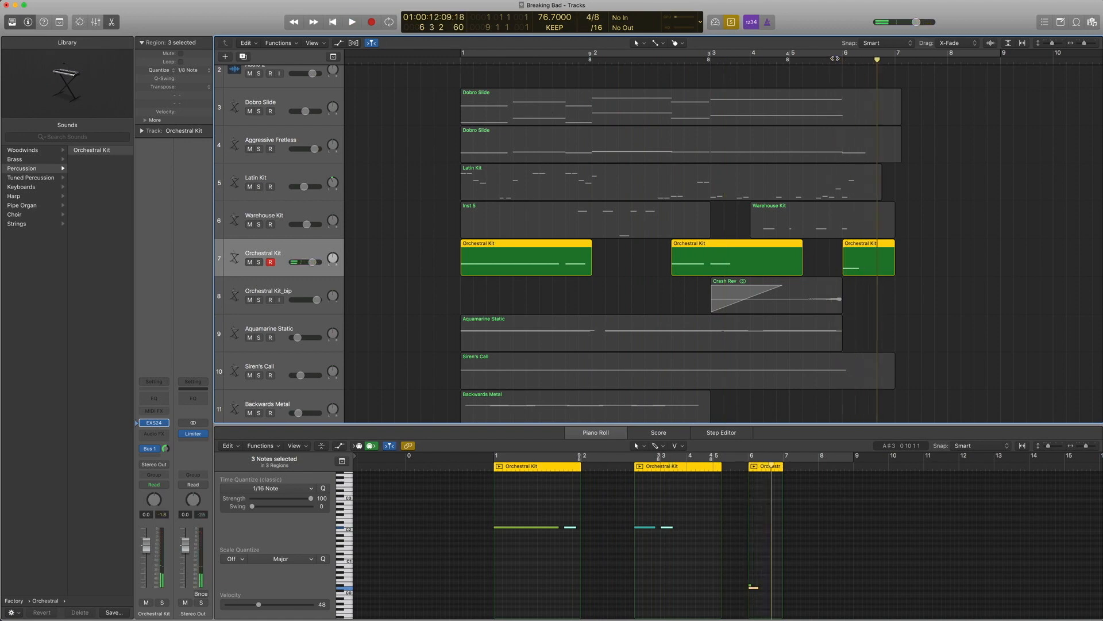
key(ctrl+s)
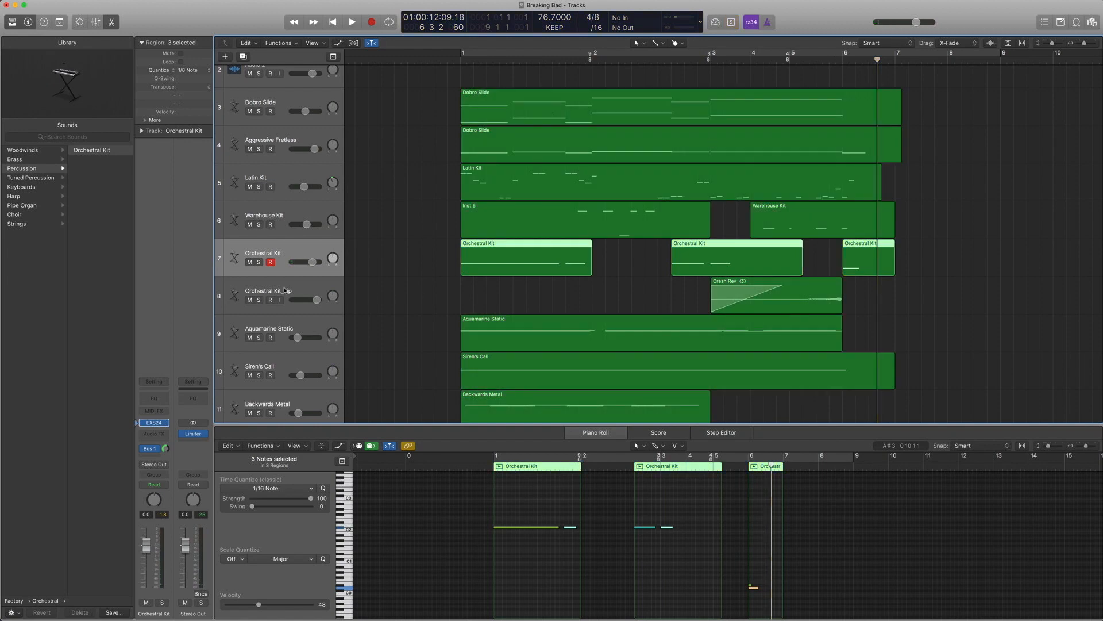
- Select the Orchestral Kit_bip track, close the audio editor, and point out the Crash Rev region in the arrangement
click(284, 291)
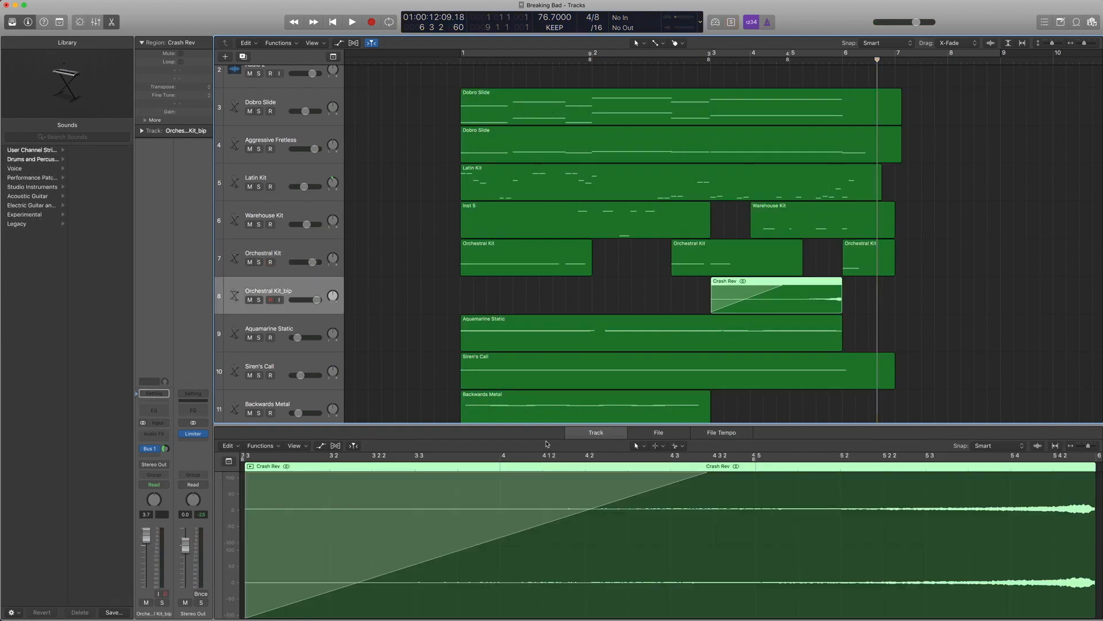
key(e)
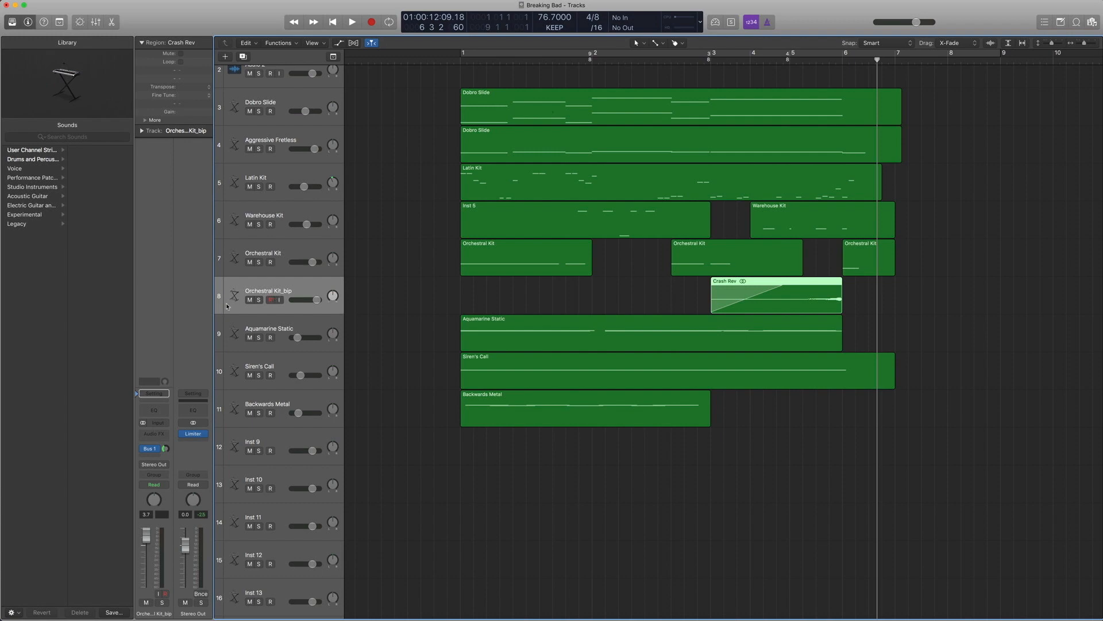
scroll(511, 278, right, 3)
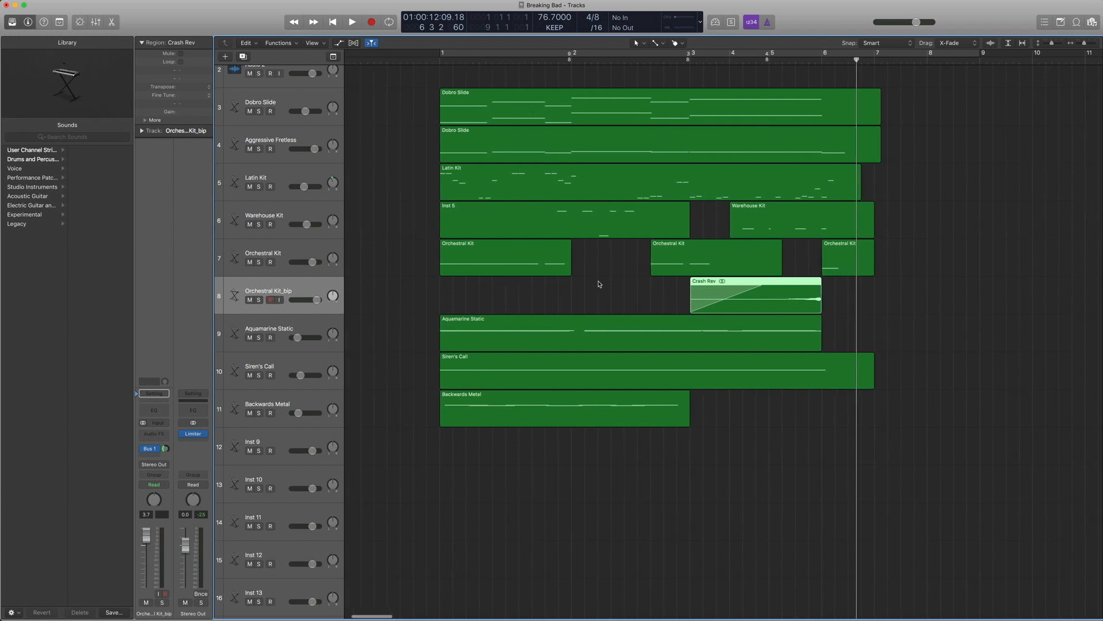
click(484, 260)
click(733, 296)
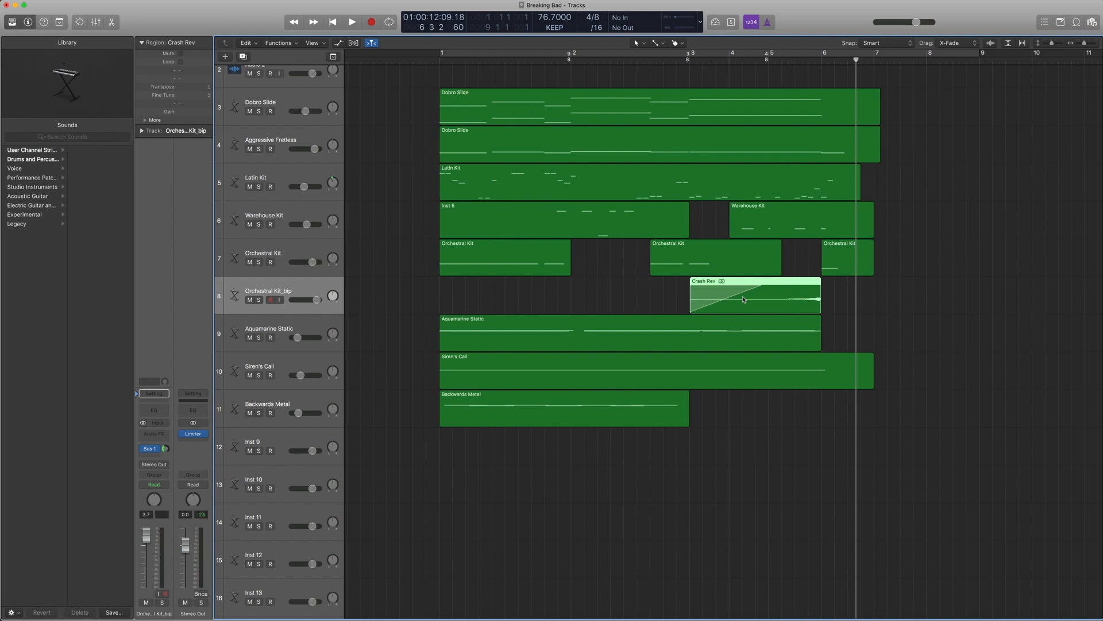
scroll(742, 299, down, 1)
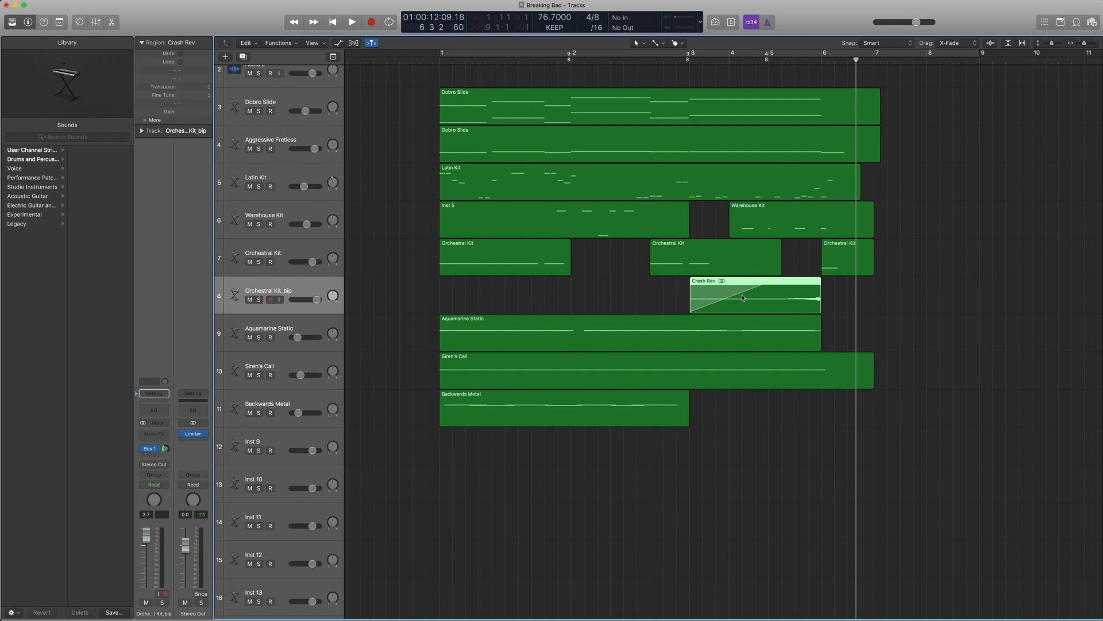
- Solo the Crash Rev region, play it from bar 3 to just past bar 6, and turn off solo
key(ctrl+s)
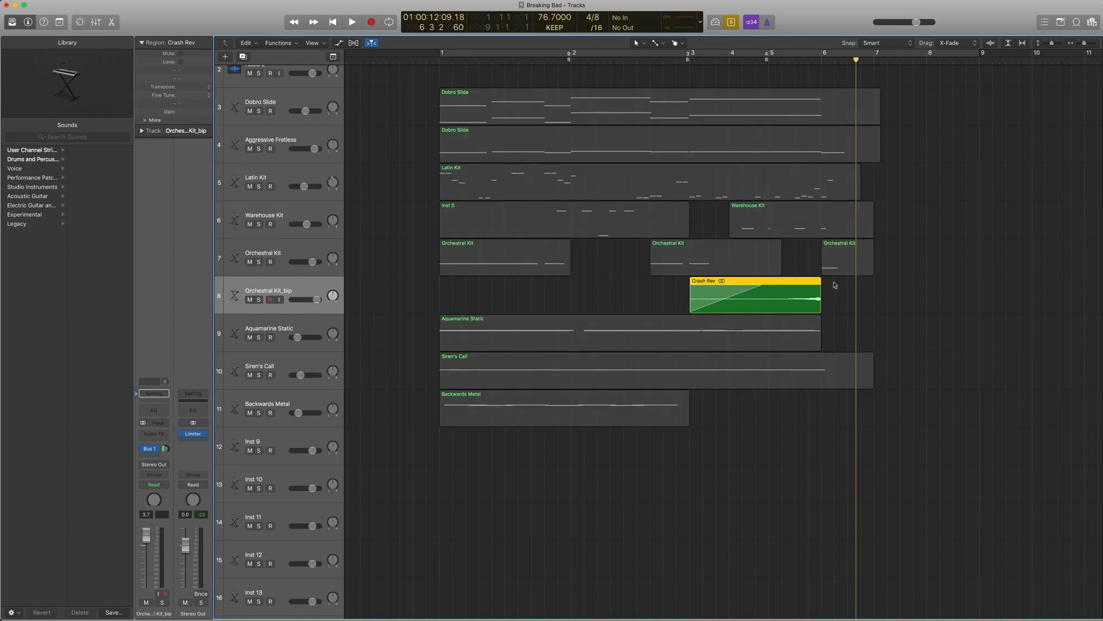
click(688, 59)
key(space)
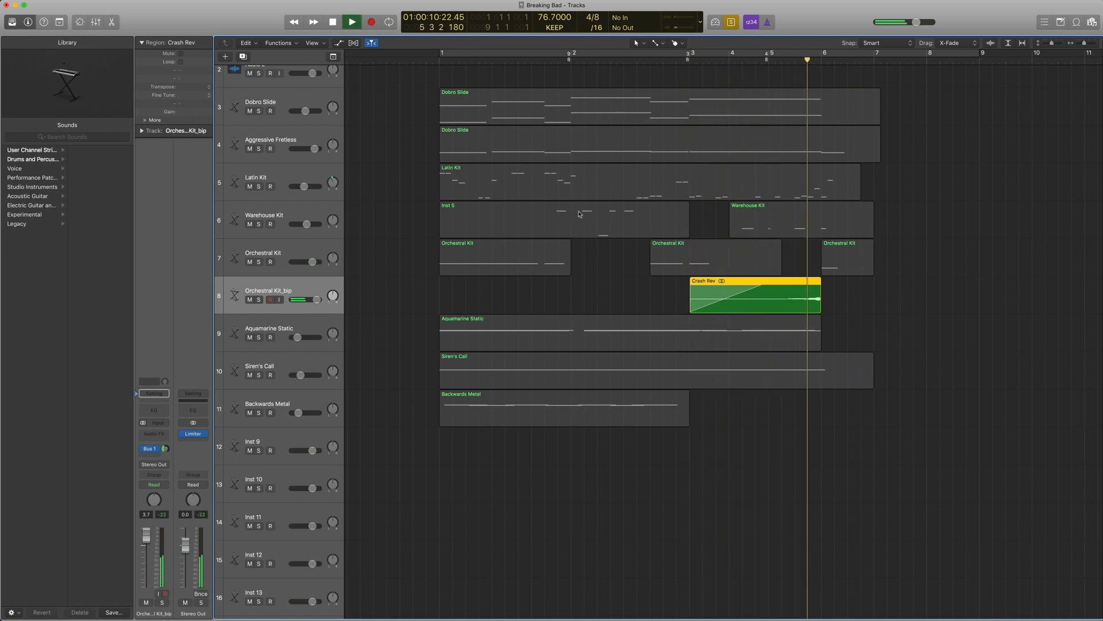
key(space)
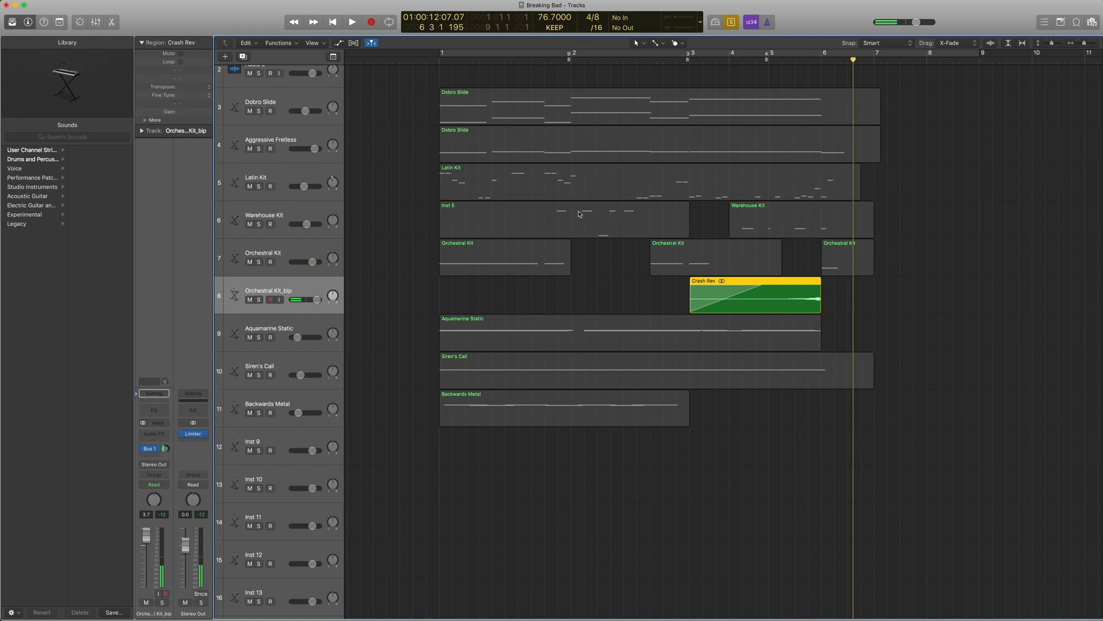
key(ctrl+s)
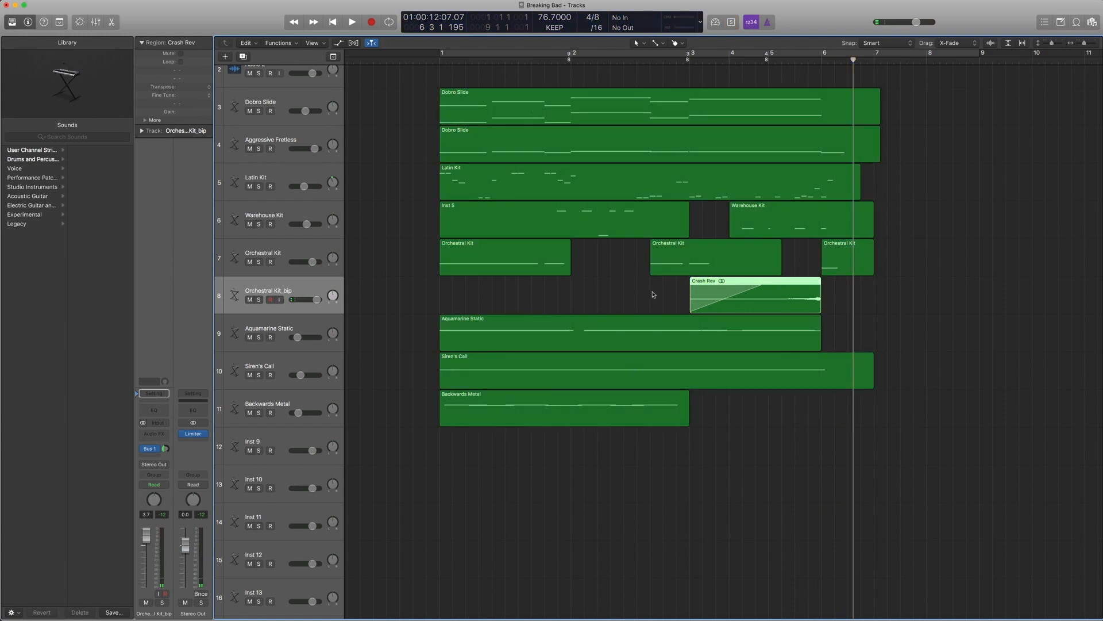
- Check the Orchestral Kit_bip track's Bus 1 send and replay the soloed end of Crash Rev from within bar 5, then turn off solo
scroll(652, 294, left, 1)
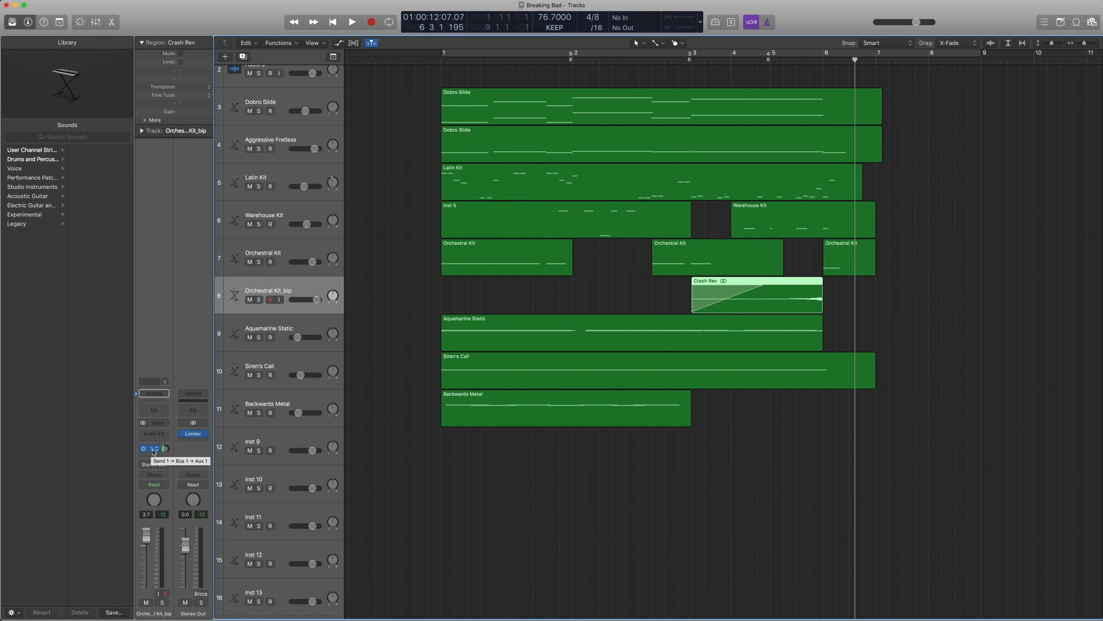
scroll(850, 287, left, 2)
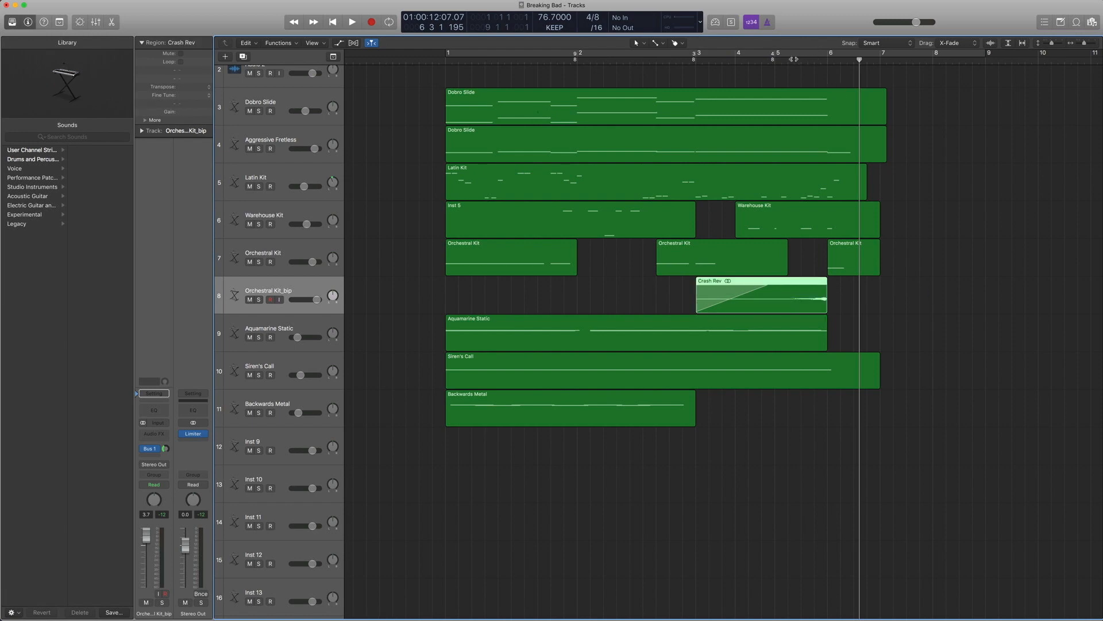
key(ctrl+s)
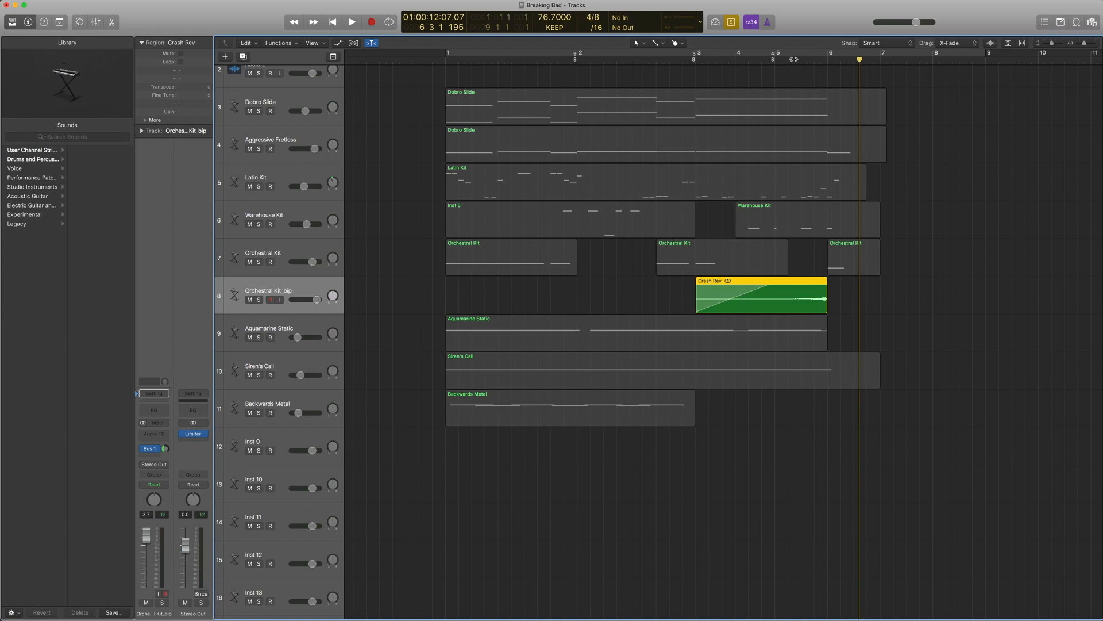
click(792, 61)
key(space)
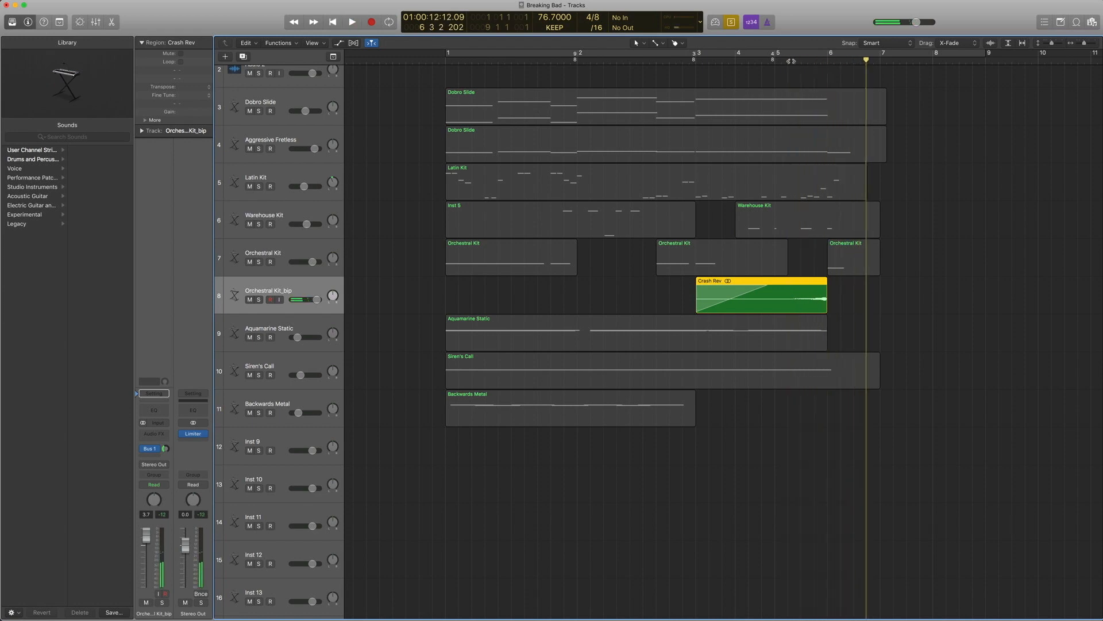
key(space)
key(ctrl+s)
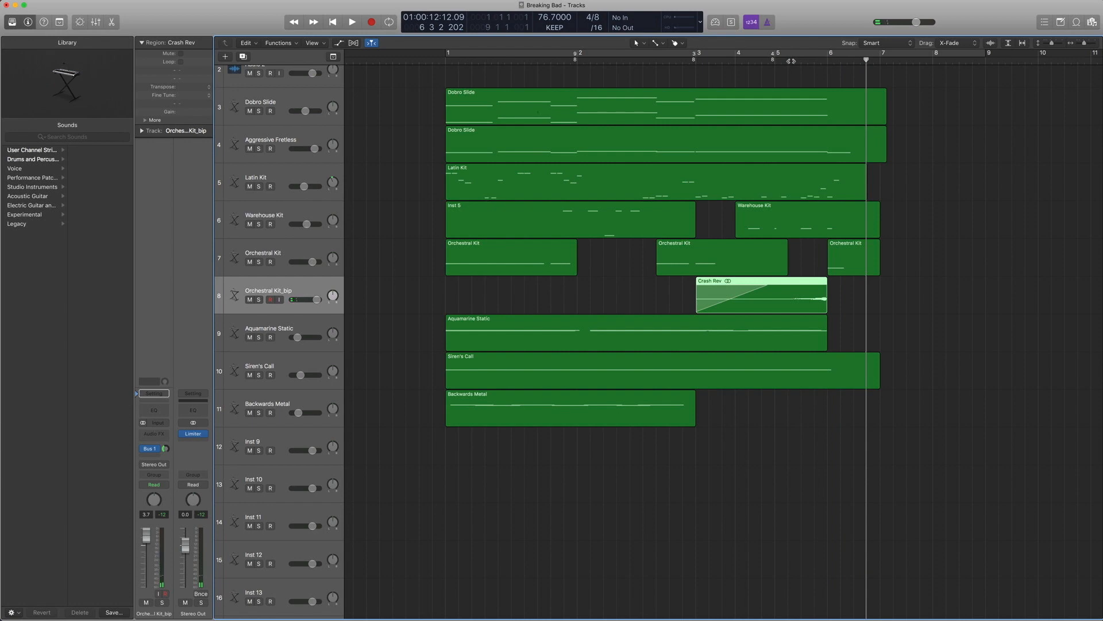
- Solo all regions on the Latin Kit through Orchestral Kit_bip tracks, play them from bar 1 to nearly bar 7, and turn off solo
scroll(792, 61, left, 1)
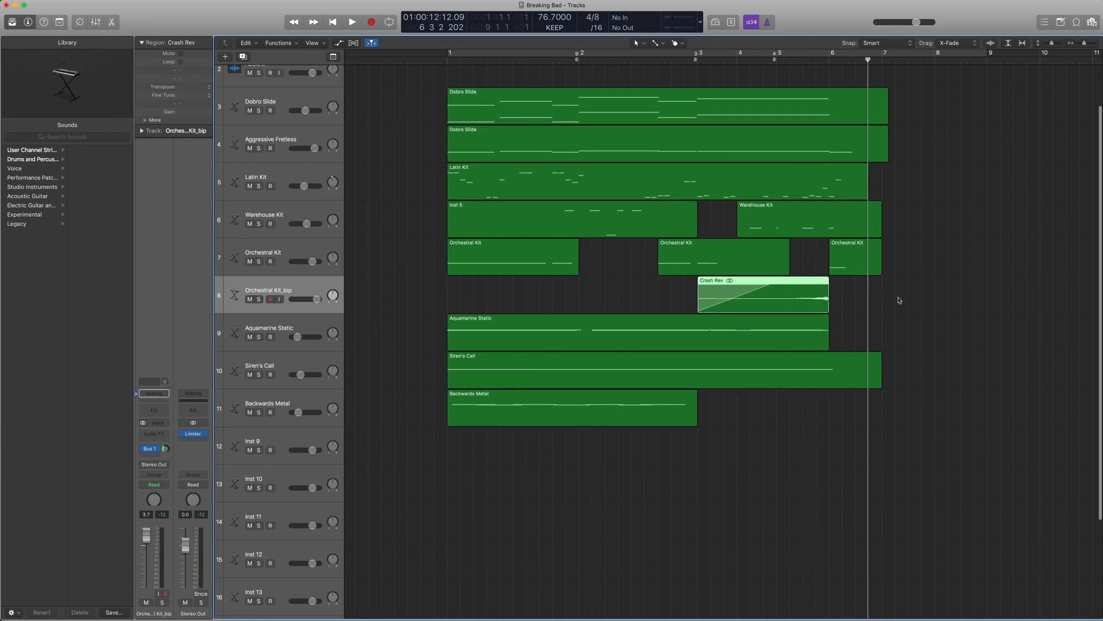
drag(914, 301, 449, 183)
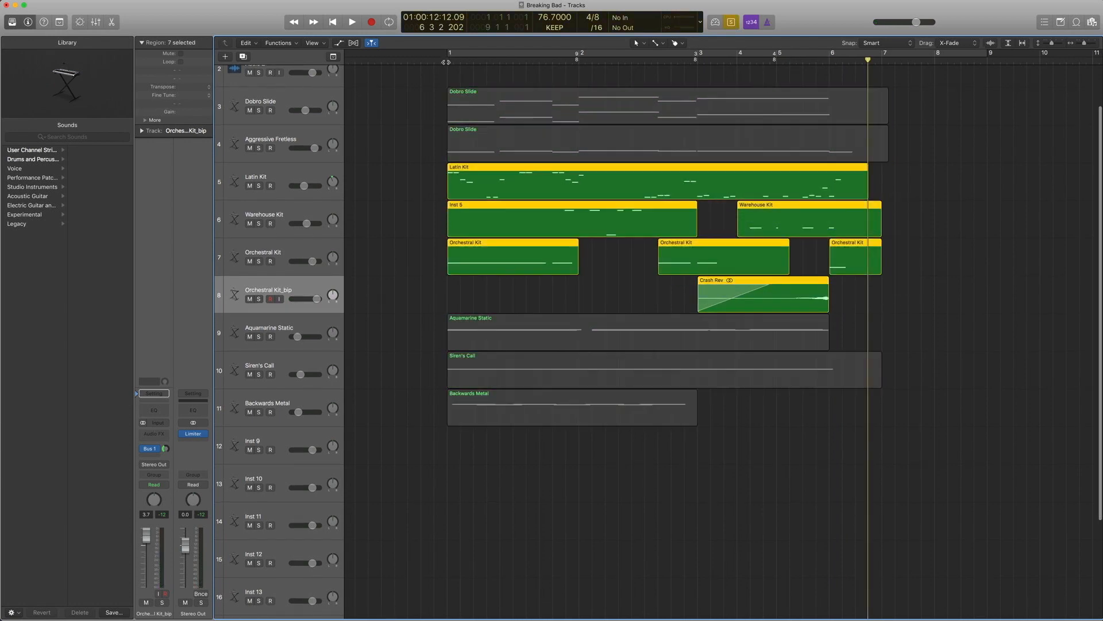
key(Return)
key(space)
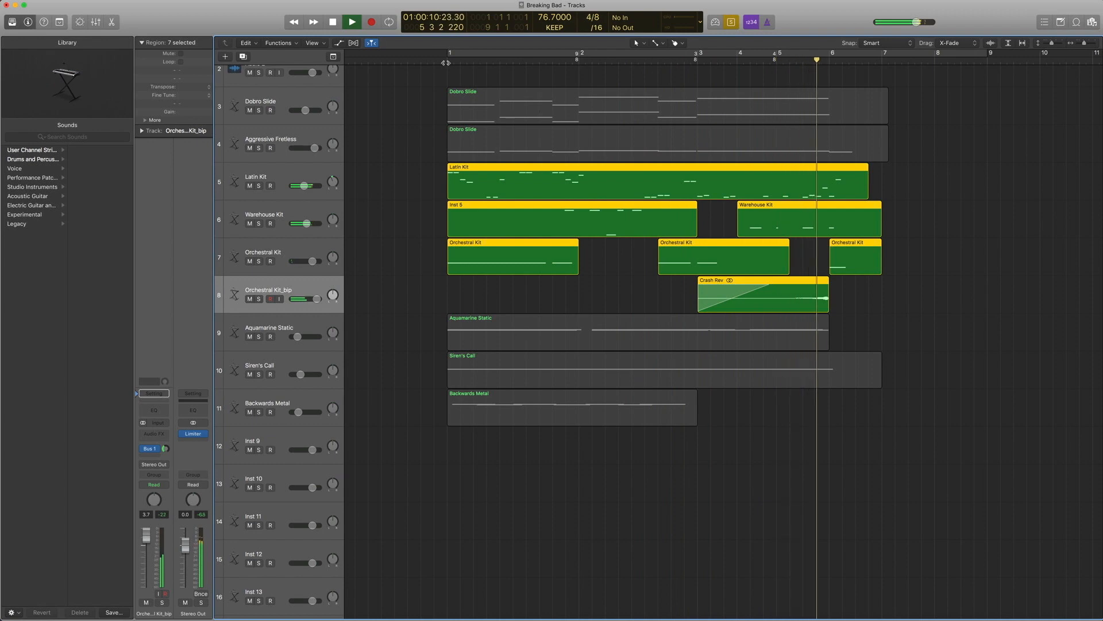
key(space)
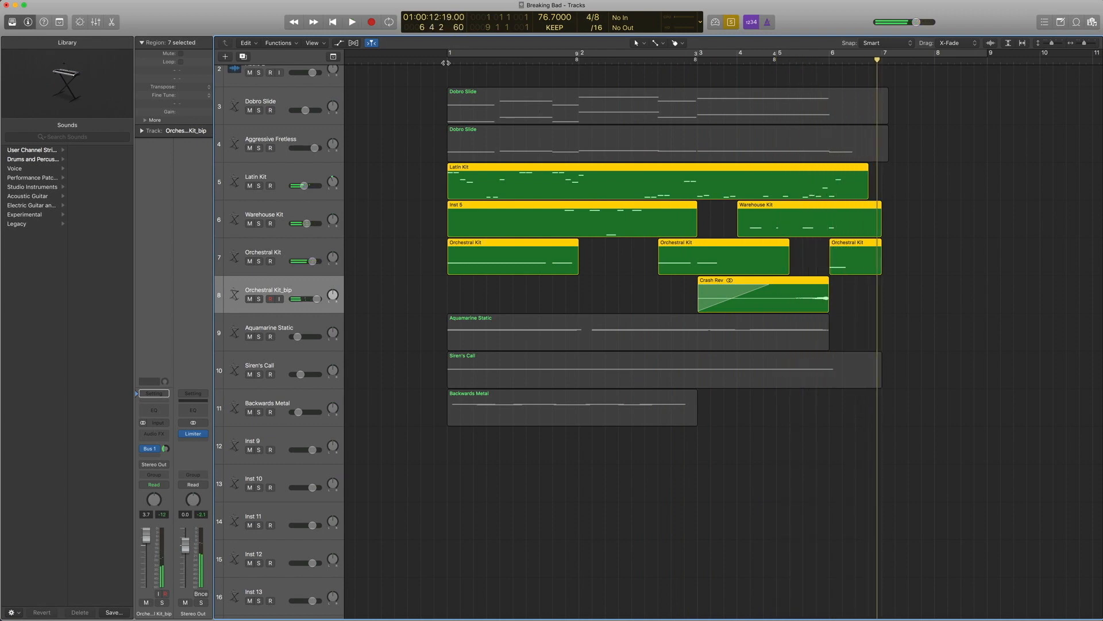
key(ctrl+s)
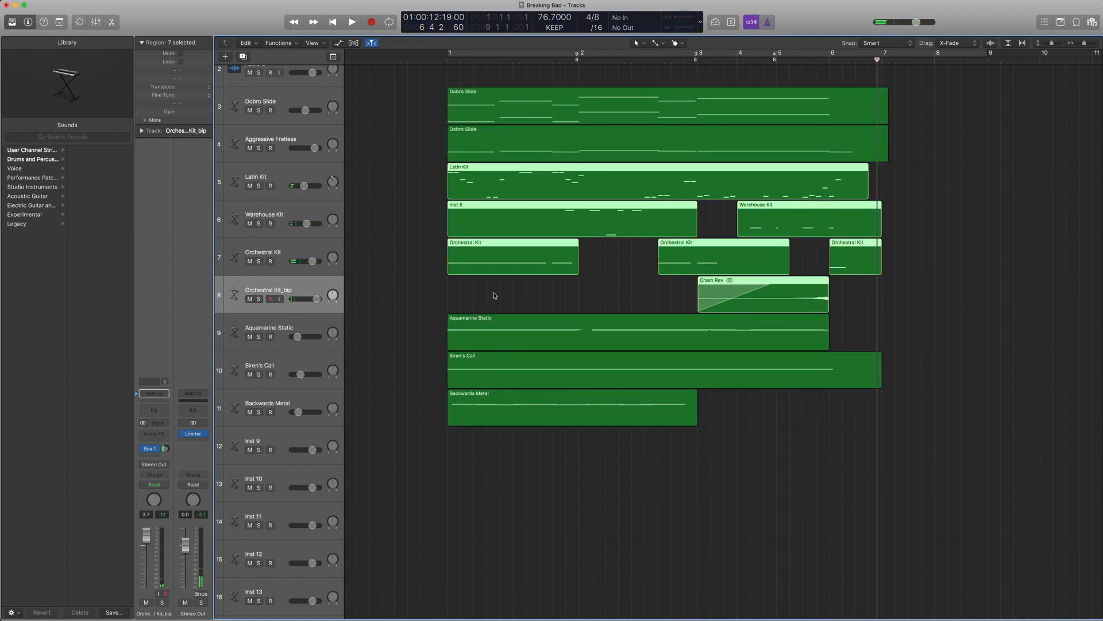
- Select the Aquamarine Static track, show its Alchemy preset among the evolving ambient pads, and close the plug-in
click(295, 329)
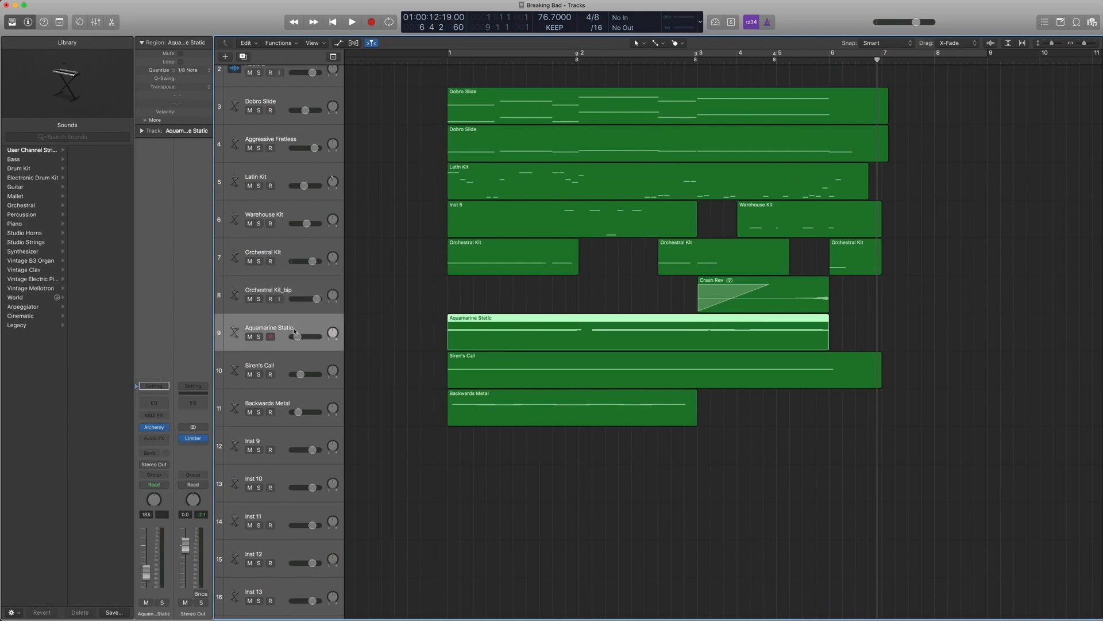
click(155, 428)
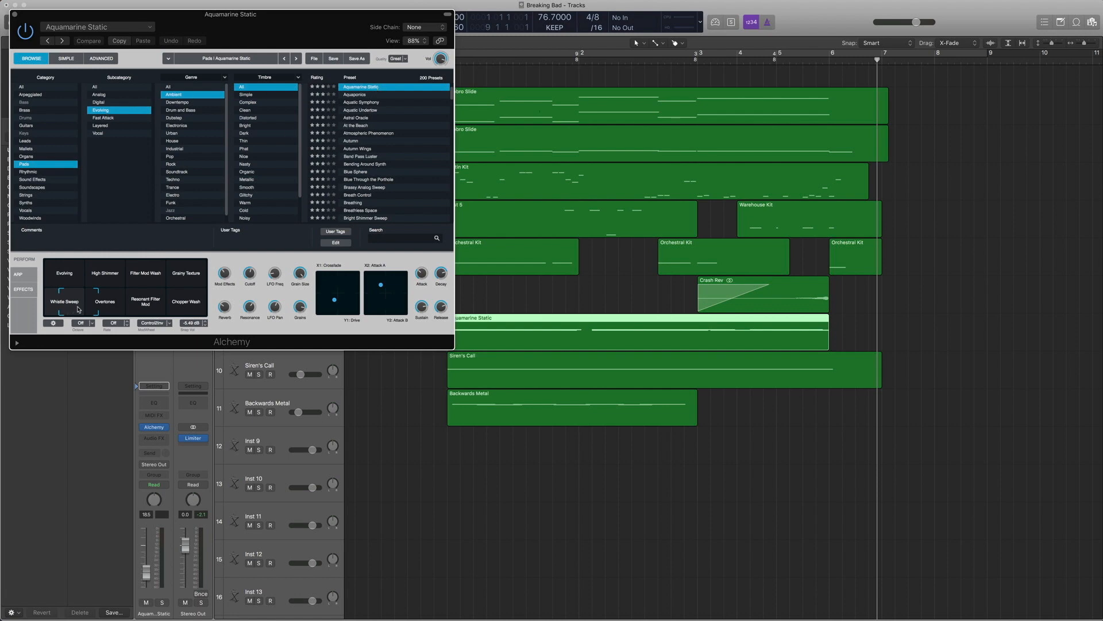
click(15, 14)
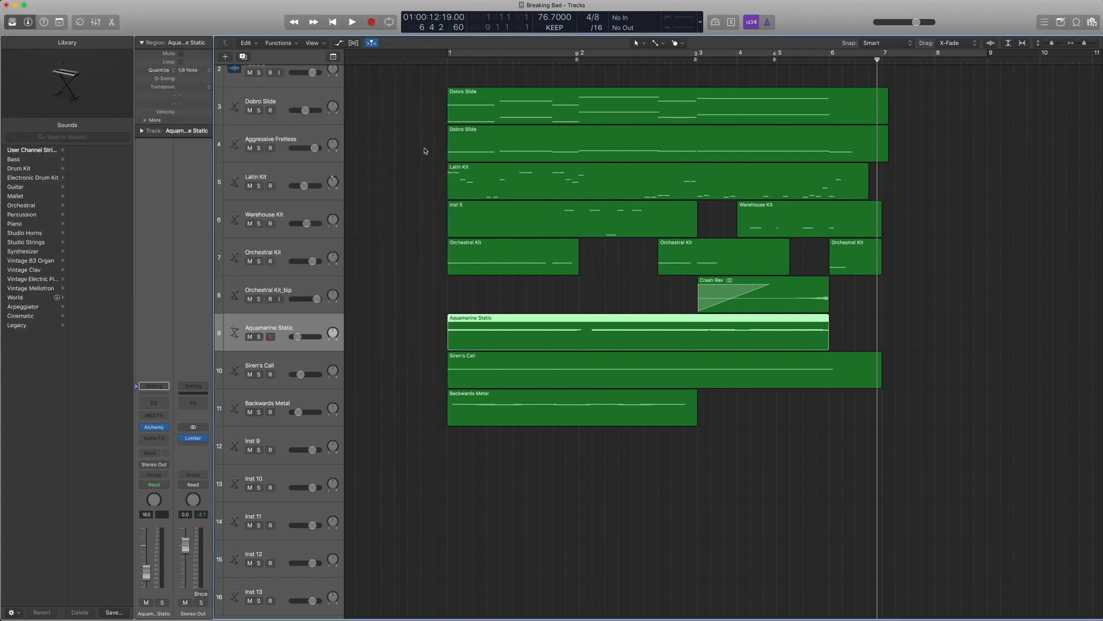
- Solo the Aquamarine Static region, play it from bar 1 until late in bar 2, and turn off solo
key(ctrl+s)
click(444, 61)
key(space)
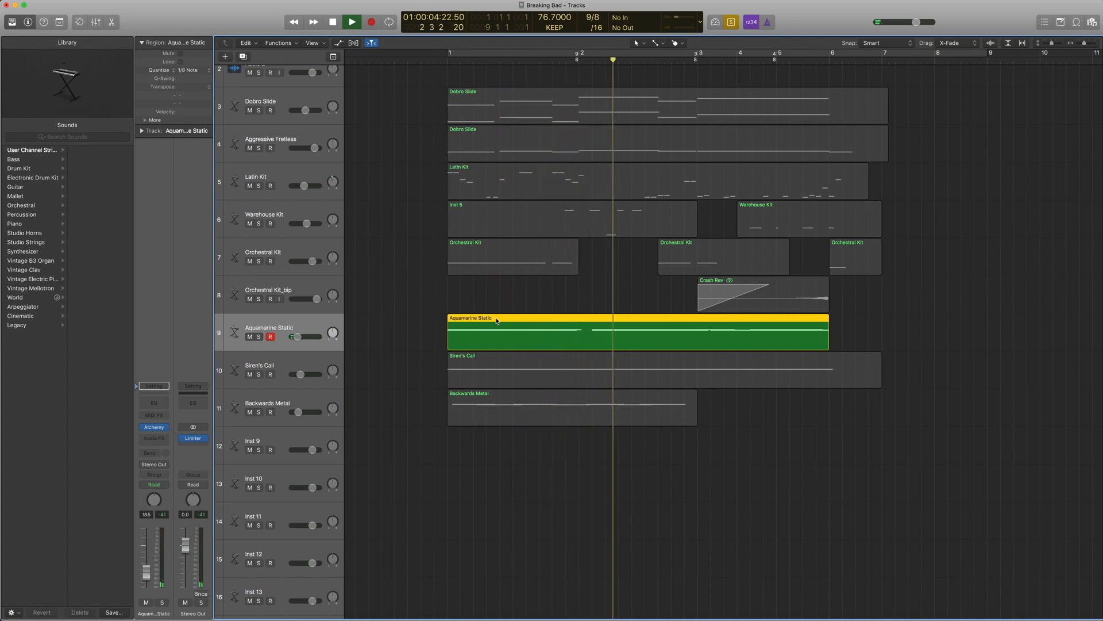
key(space)
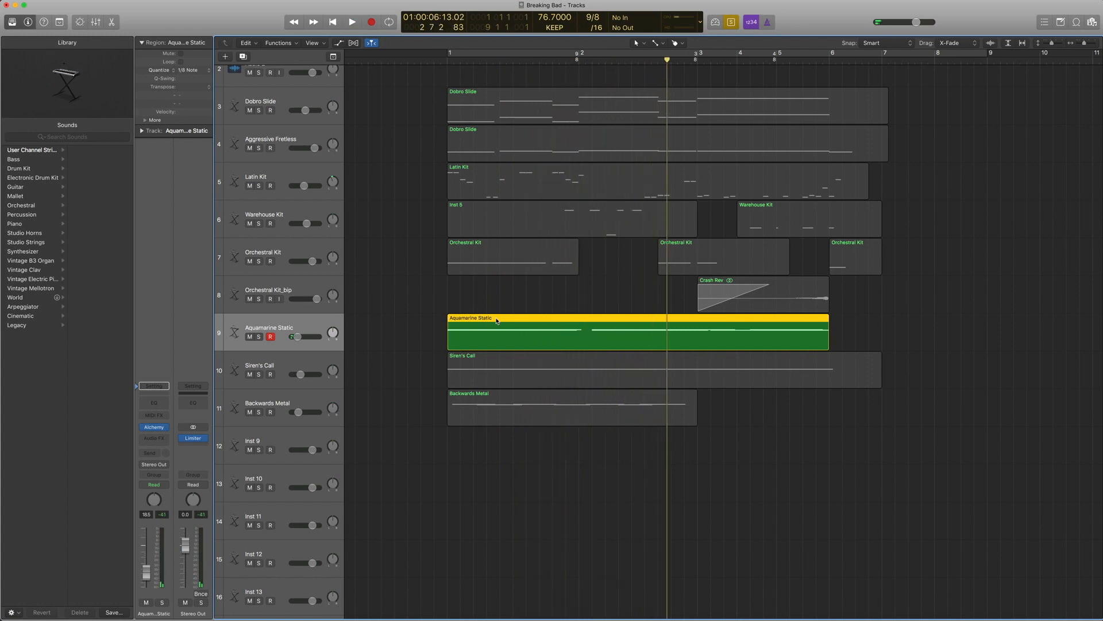
key(ctrl+s)
- Select the Siren's Call track, show its Alchemy preset and performance settings, and close the plug-in
click(290, 362)
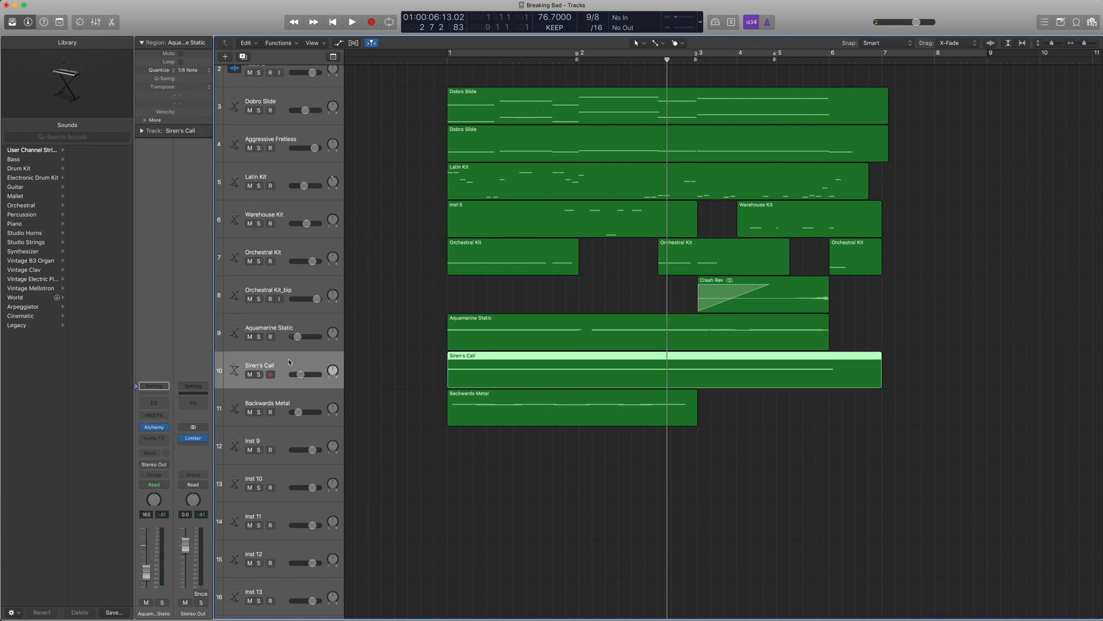
click(155, 428)
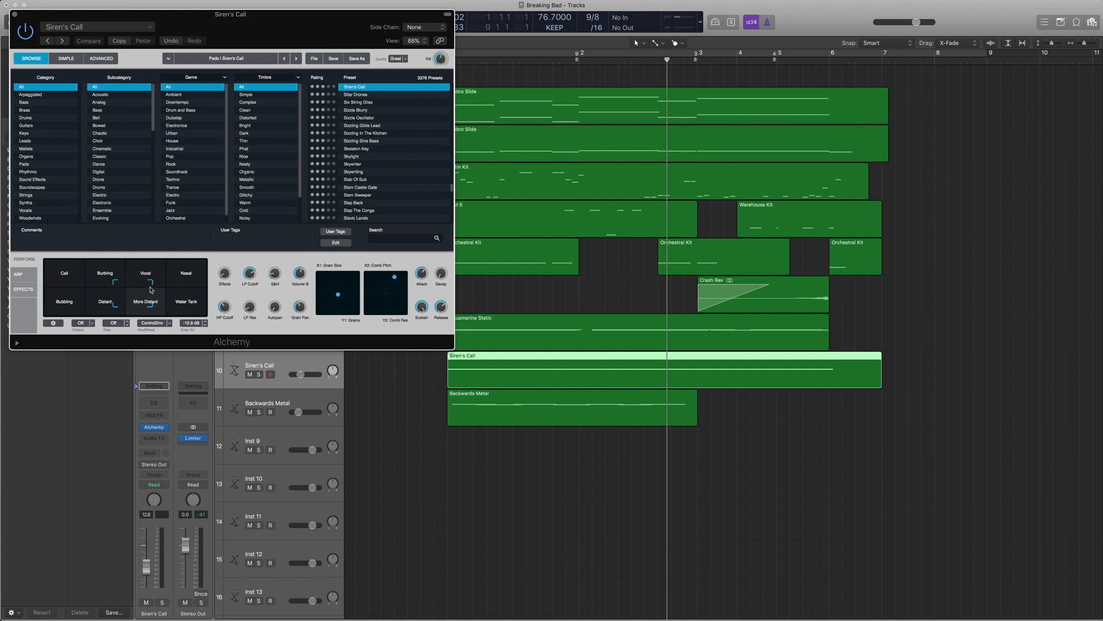
click(16, 14)
- Solo the Siren's Call region, play it from bar 1 until late in bar 2, and turn off solo
key(ctrl+s)
double_click(446, 61)
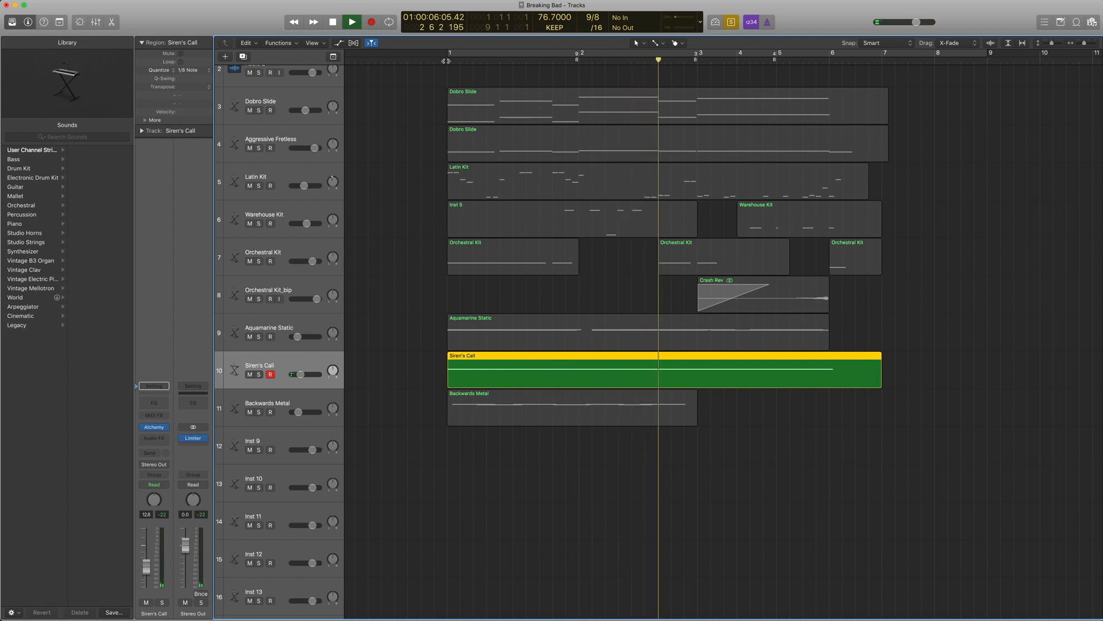
key(space)
key(ctrl+s)
- Select the Backwards Metal track, show its Alchemy preset and performance settings, and close the plug-in
scroll(425, 163, up, 1)
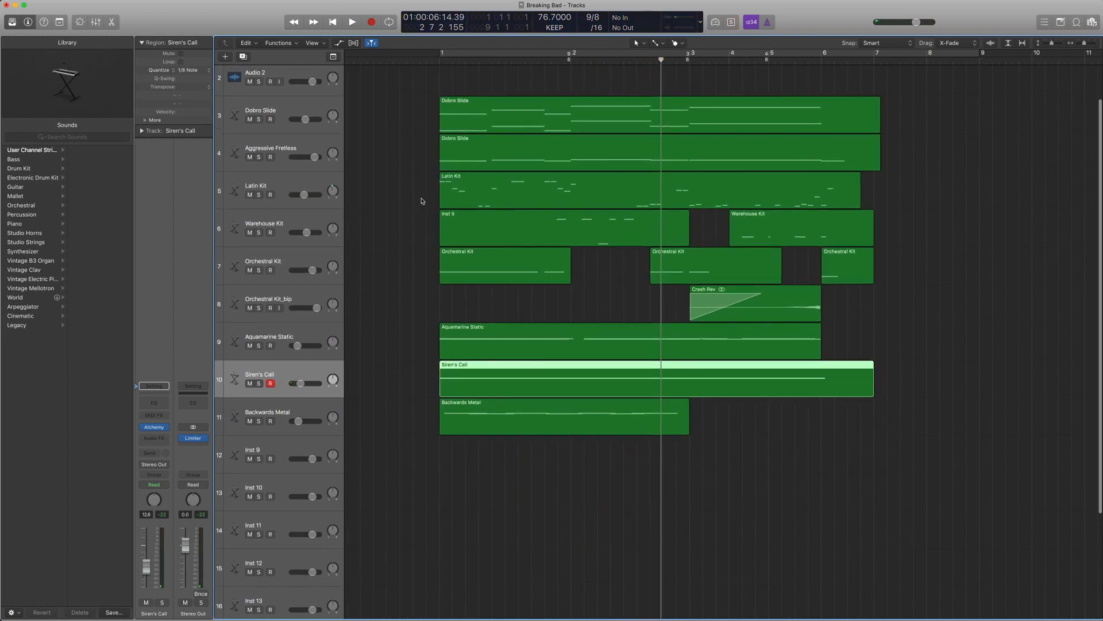
click(277, 412)
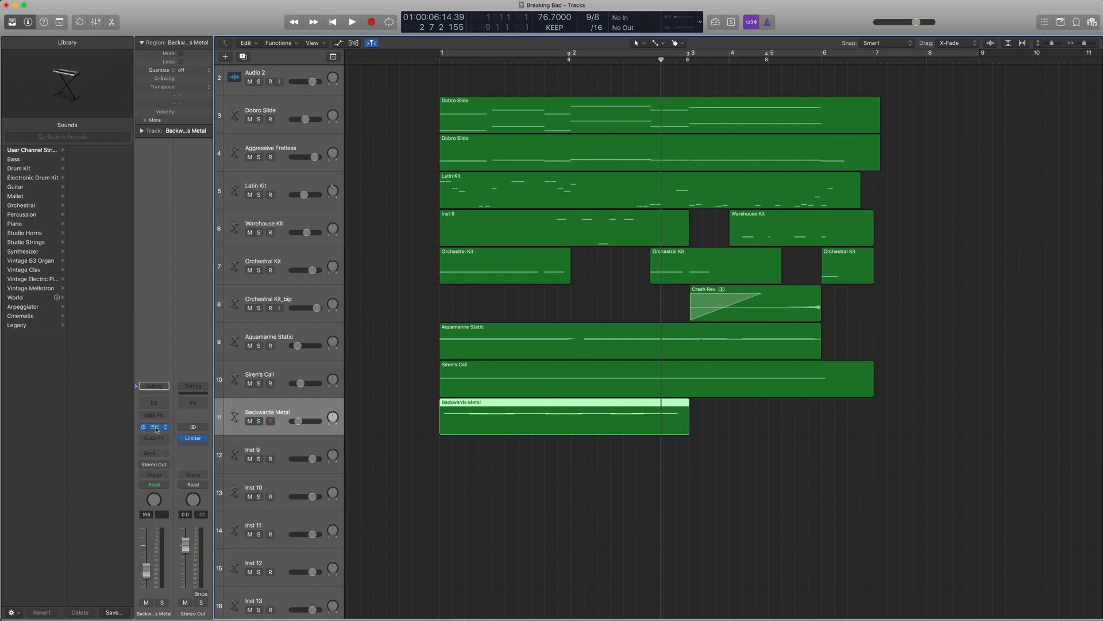
click(156, 428)
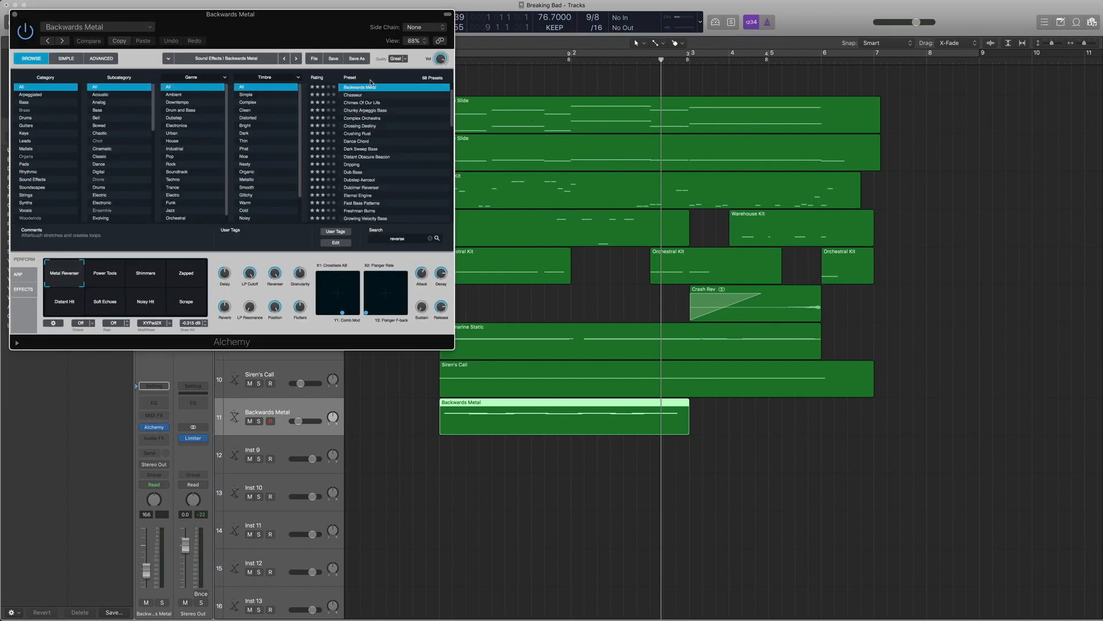
click(16, 16)
- Open the Backwards Metal region in the Piano Roll, solo it, and play it from bar 1 into the second half of bar 2
double_click(528, 423)
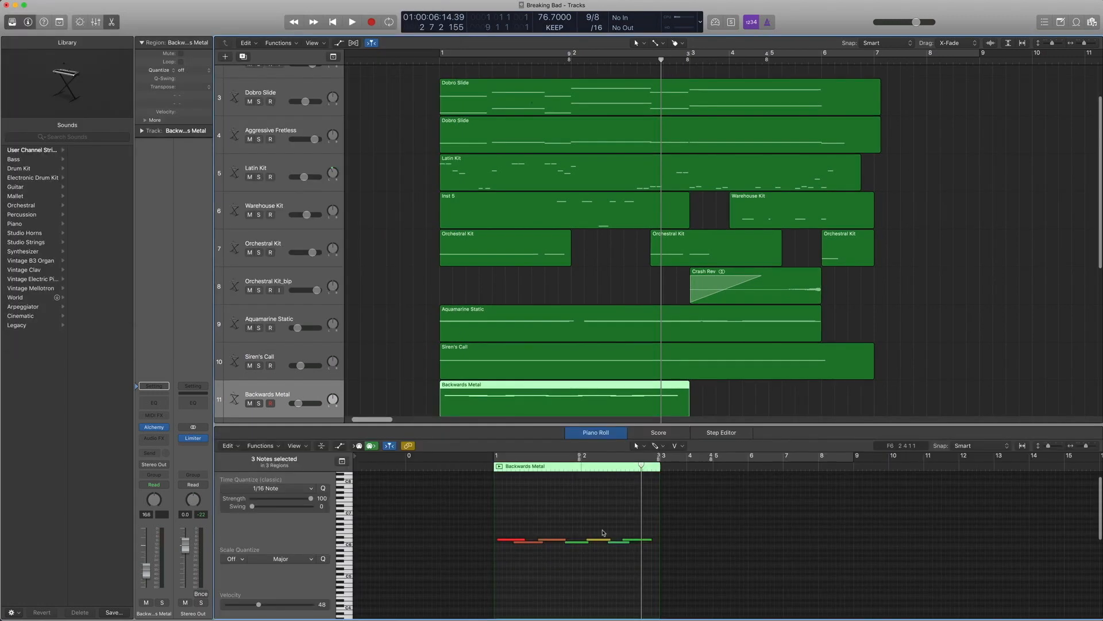
key(ctrl+s)
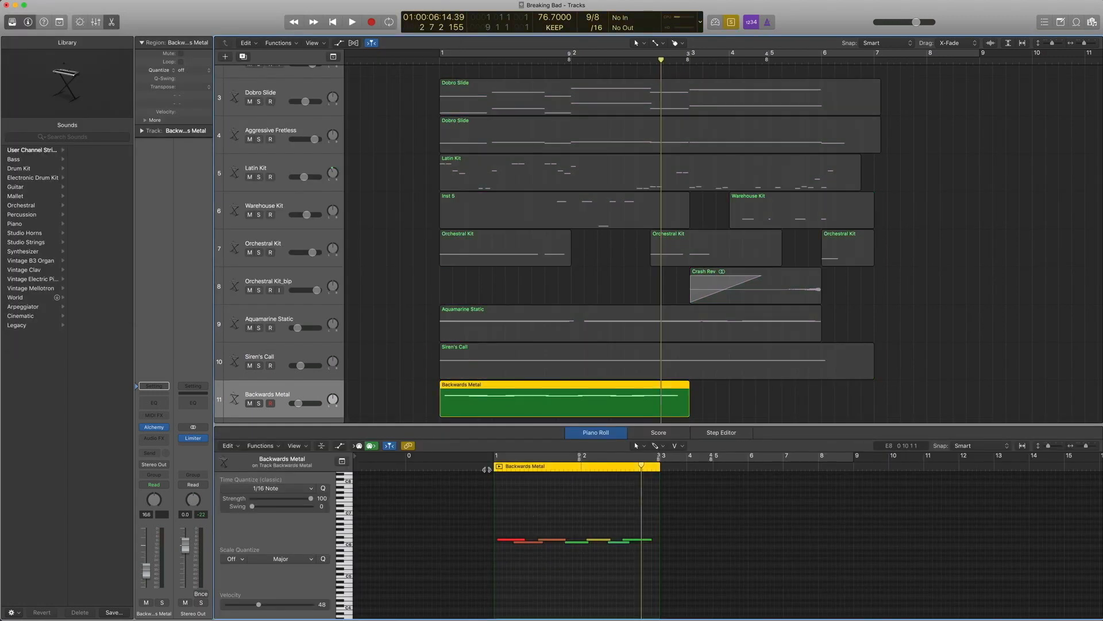
key(Return)
key(space)
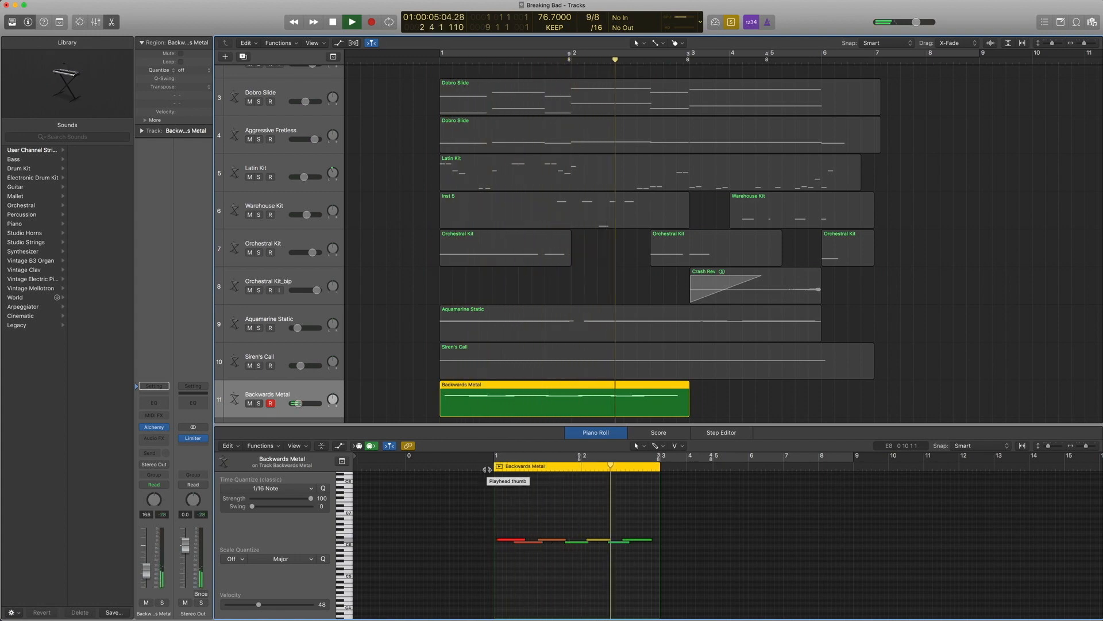
key(space)
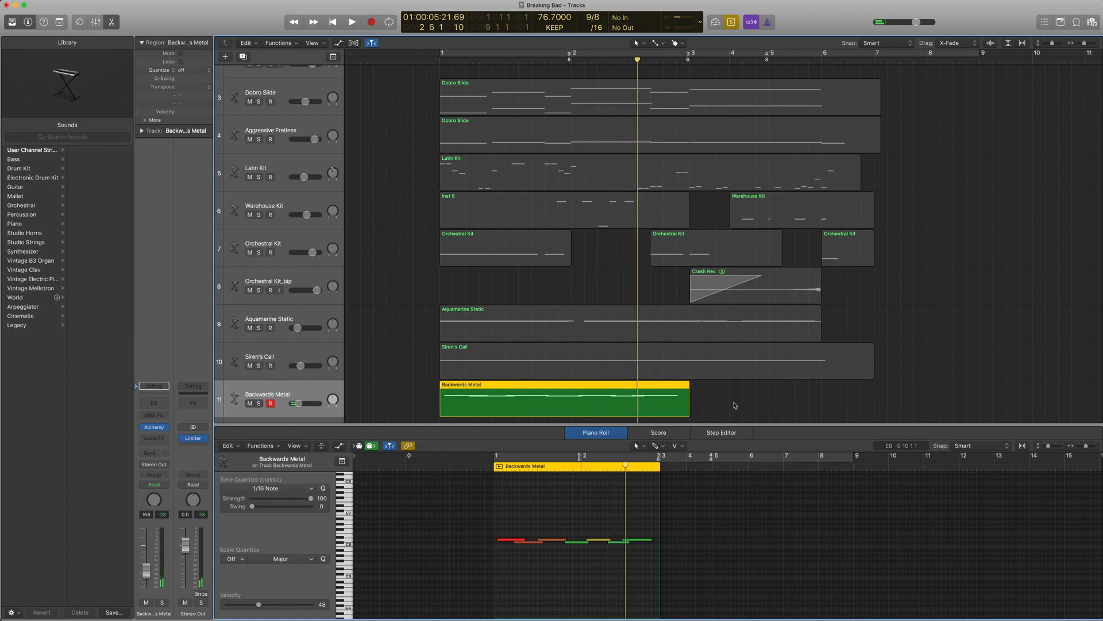
- Solo the Aquamarine Static, Siren's Call and Backwards Metal regions together and play them from bar 1 until late in bar 2
drag(735, 405, 514, 318)
click(437, 63)
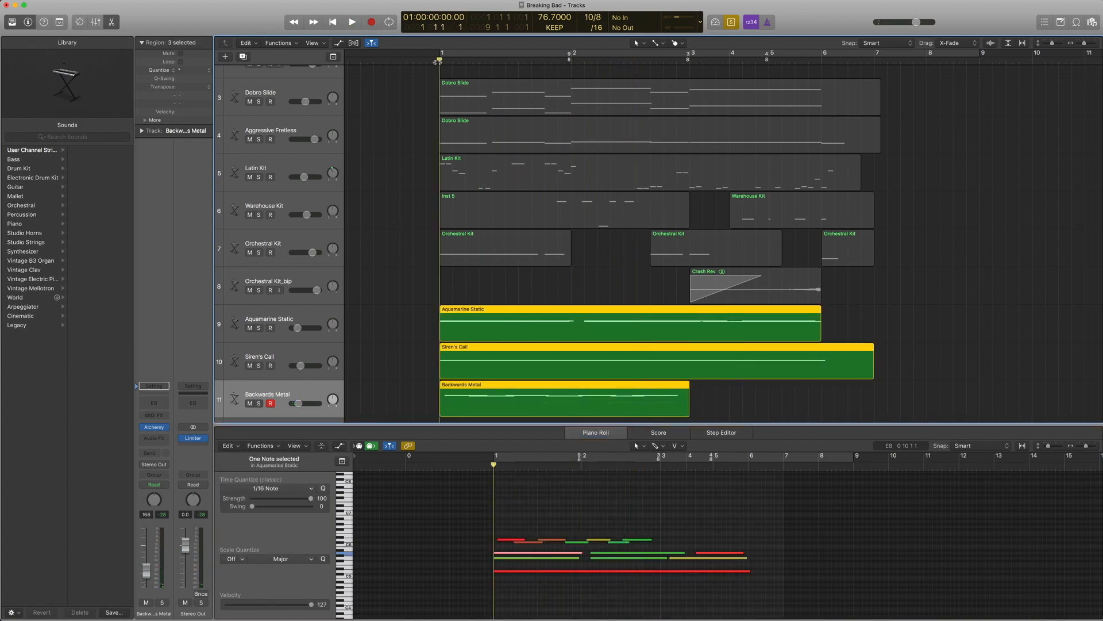
key(space)
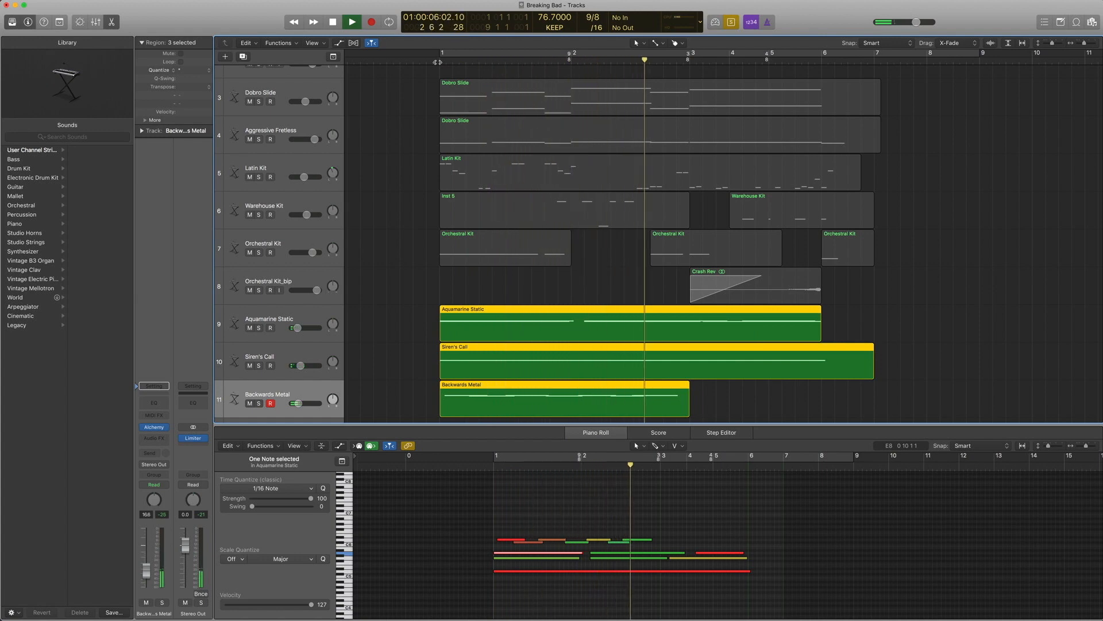
key(space)
- Add both Dobro Slide regions to the soloed selection, play from bar 1 until late in bar 6, and turn off solo
drag(428, 100, 481, 131)
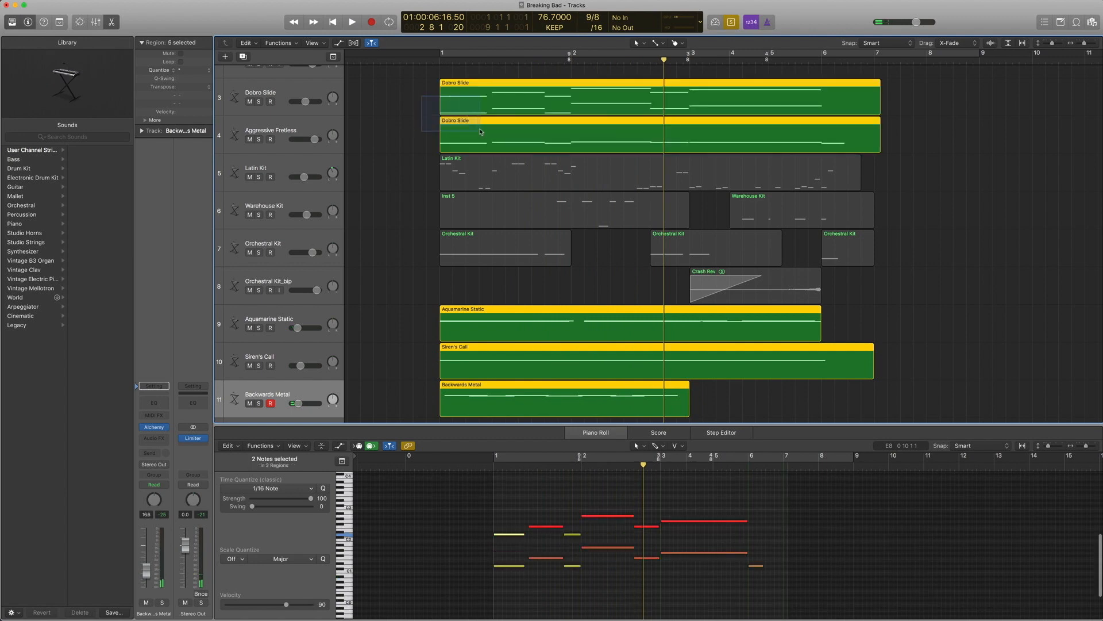
click(435, 60)
key(space)
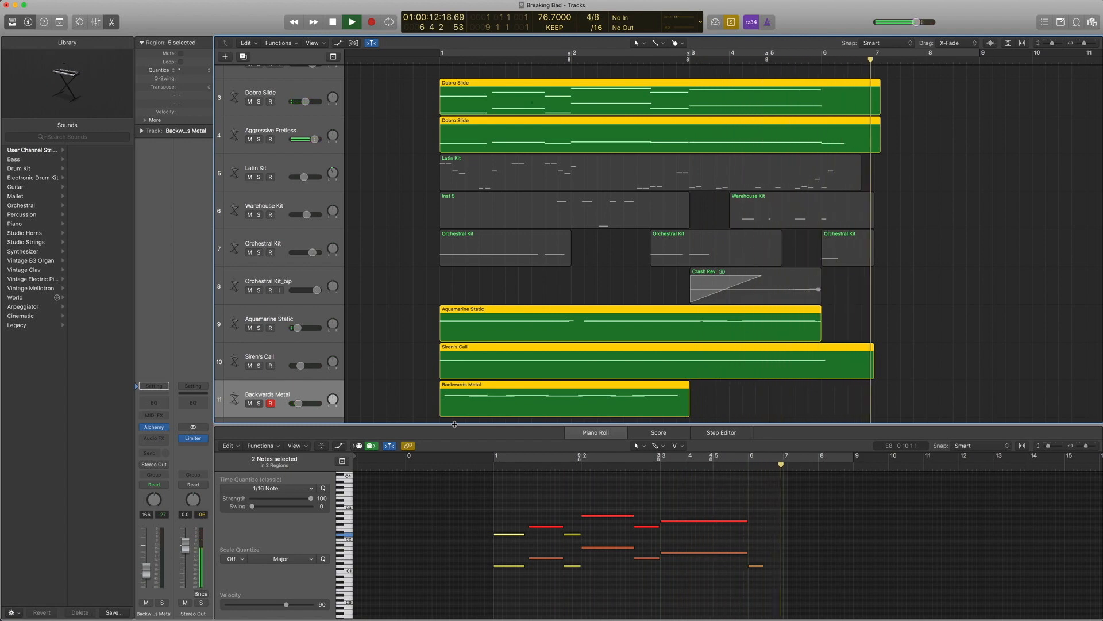
key(space)
key(ctrl+s)
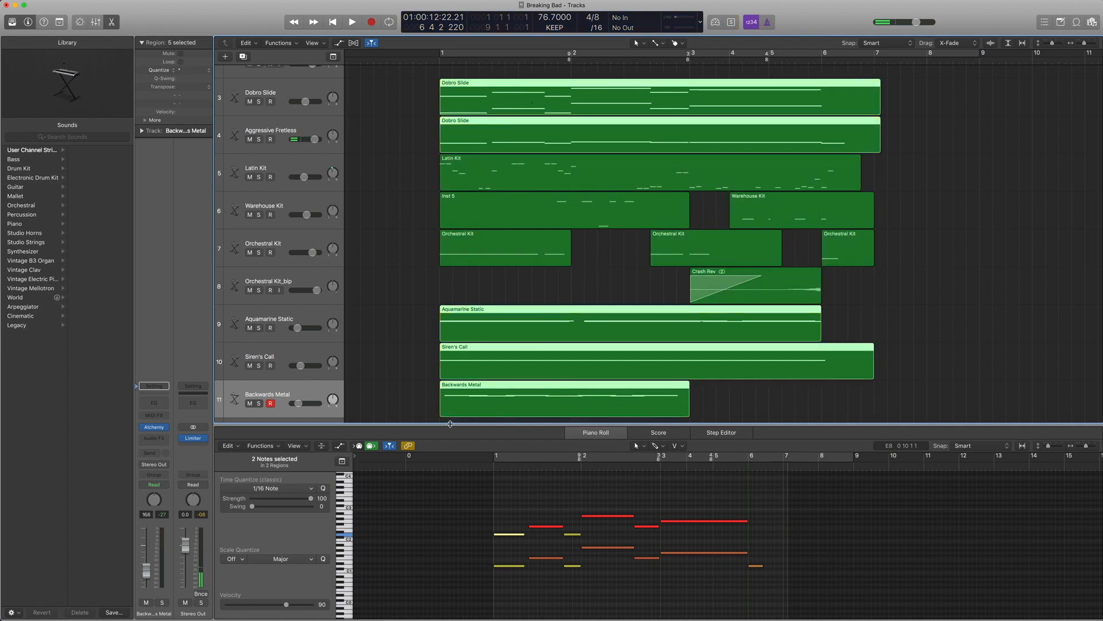
- Close the Piano Roll and show the full arrangement from the Audio 1 track down to Backwards Metal
key(e)
scroll(551, 447, right, 3)
scroll(551, 447, up, 2)
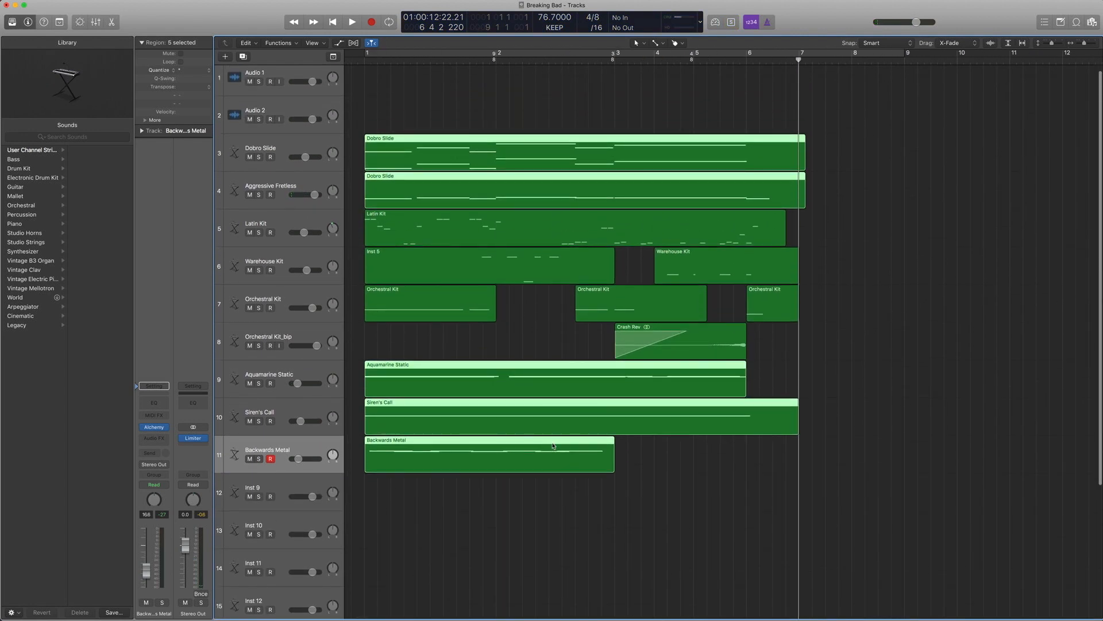
scroll(553, 445, left, 2)
scroll(552, 444, up, 1)
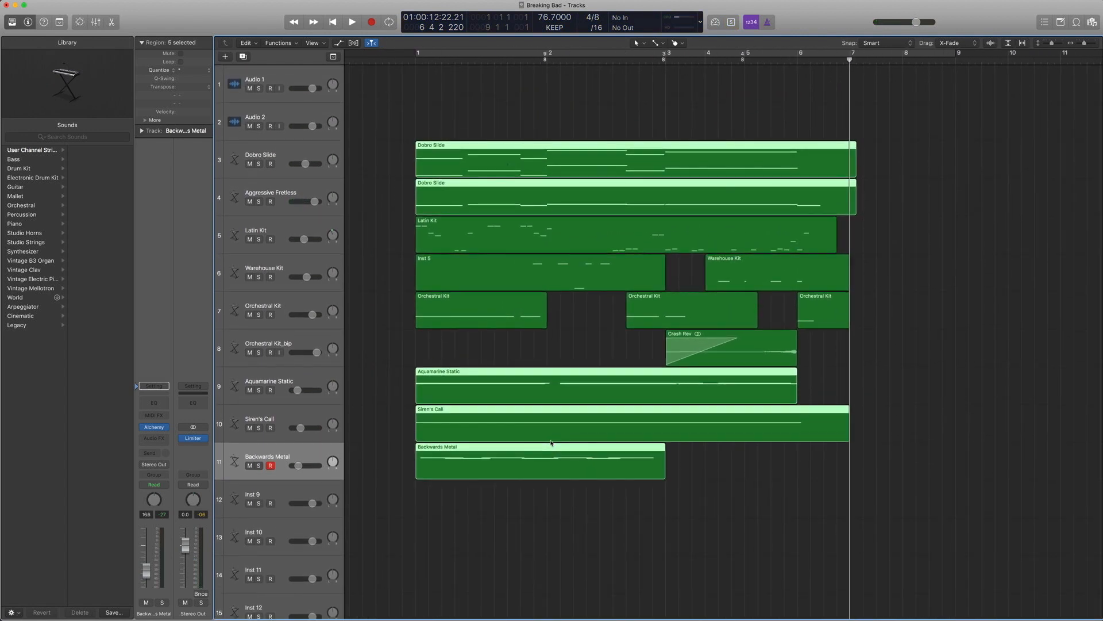